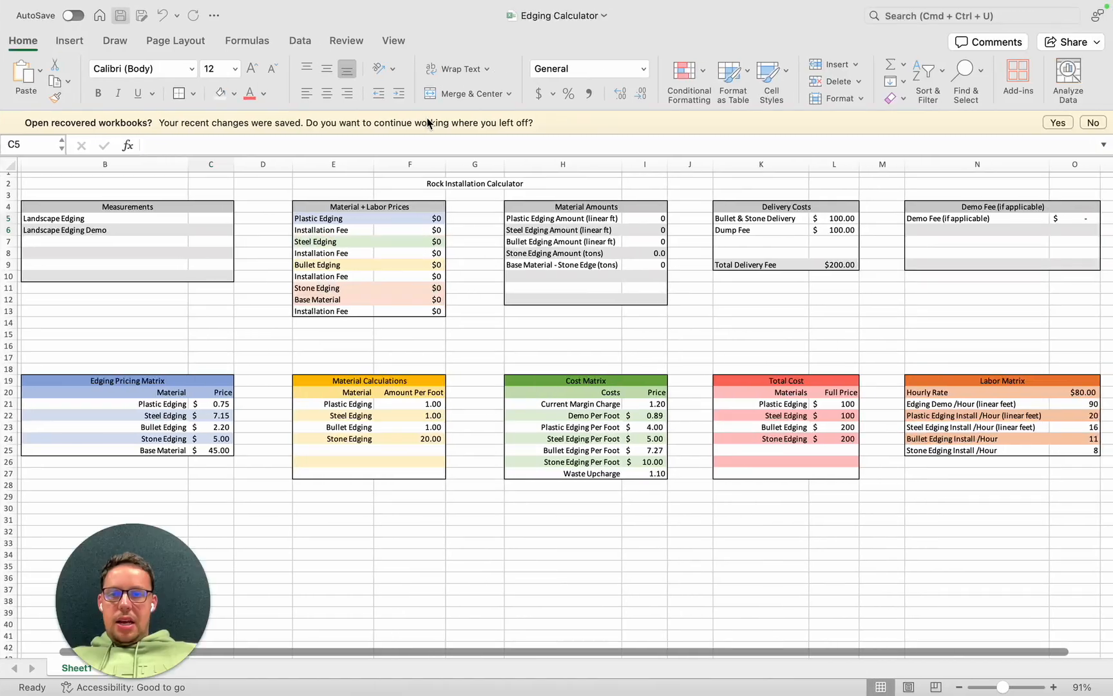
pyautogui.click(559, 31)
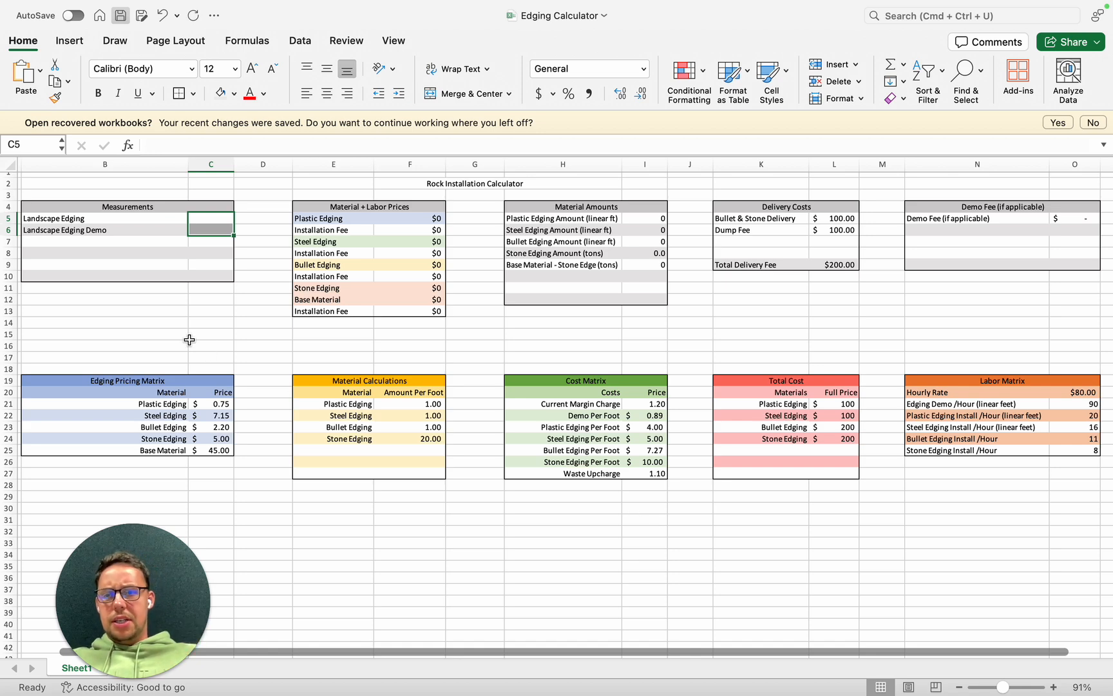
pyautogui.click(215, 242)
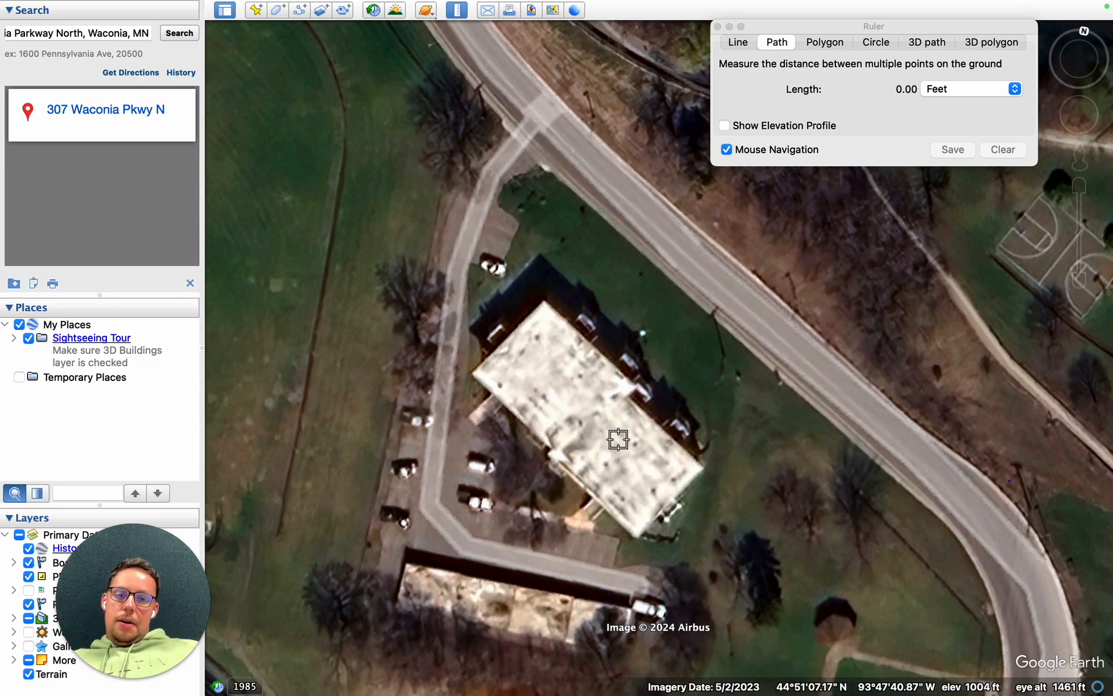
pyautogui.click(557, 471)
pyautogui.click(1009, 480)
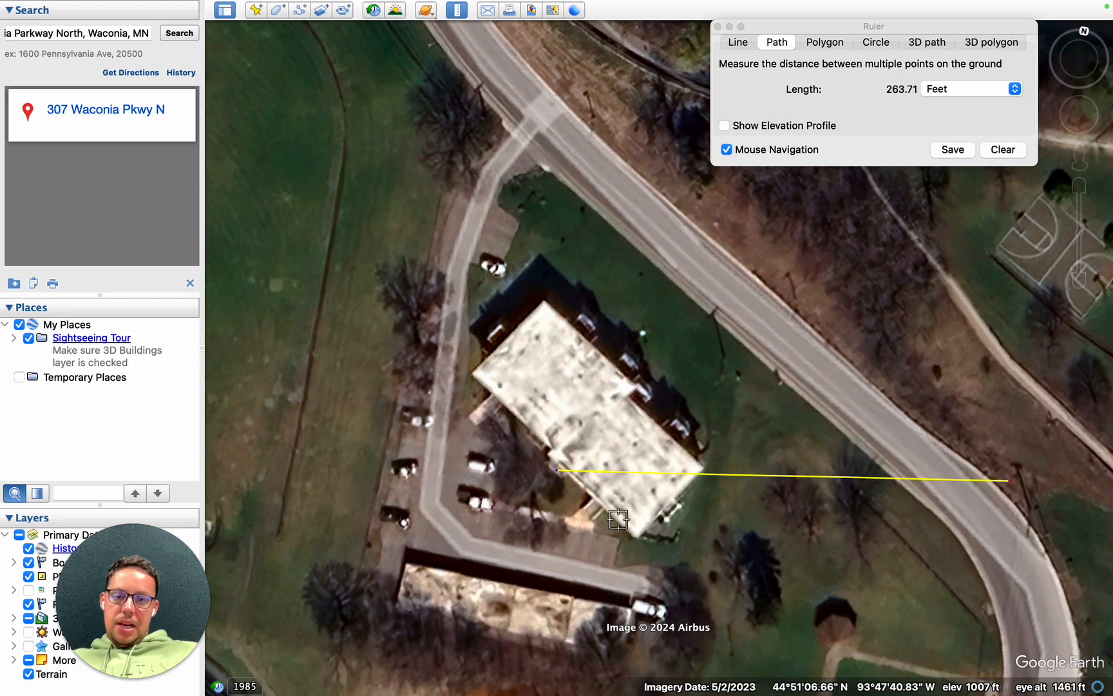
pyautogui.click(1000, 150)
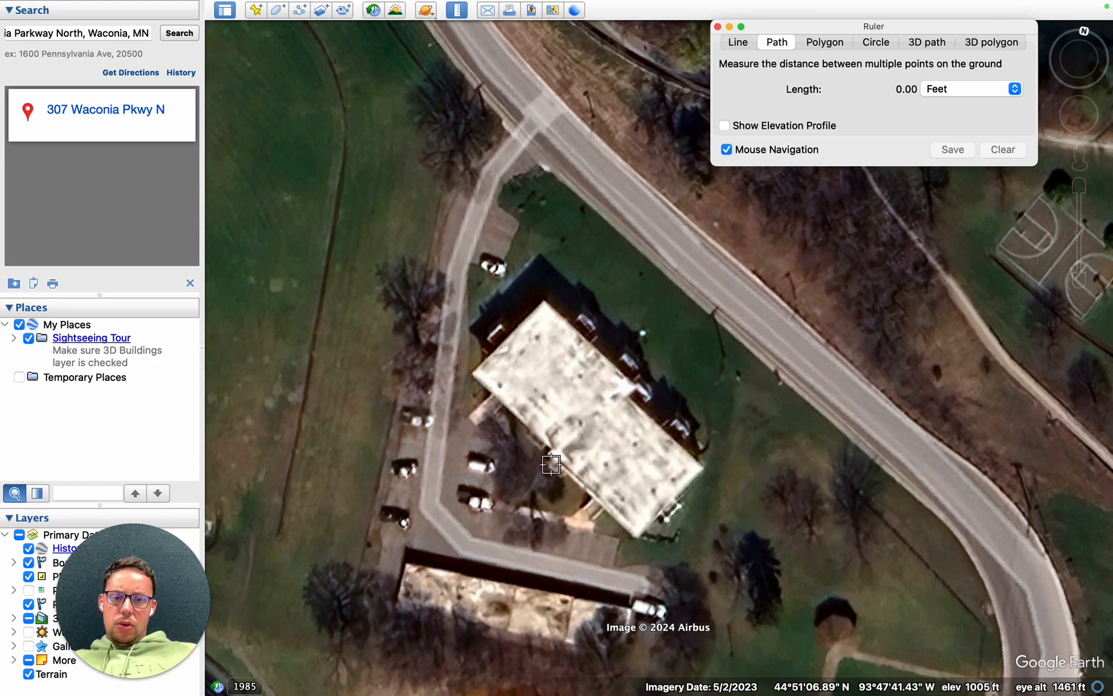
pyautogui.hotkey('ctrl', 'Left')
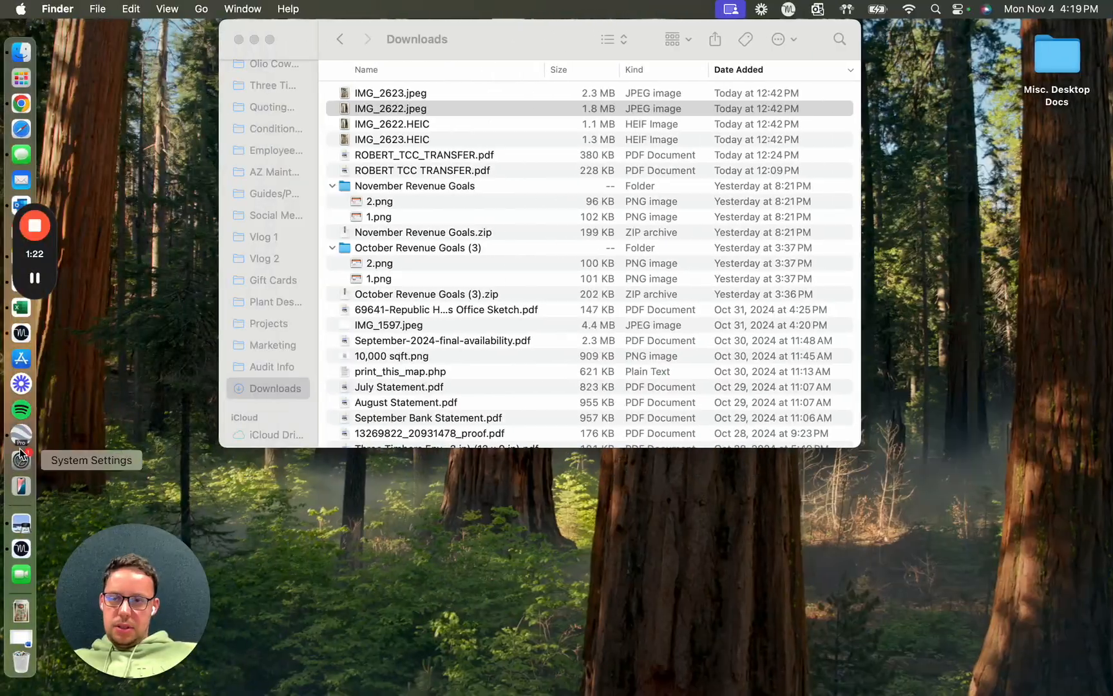
pyautogui.click(22, 440)
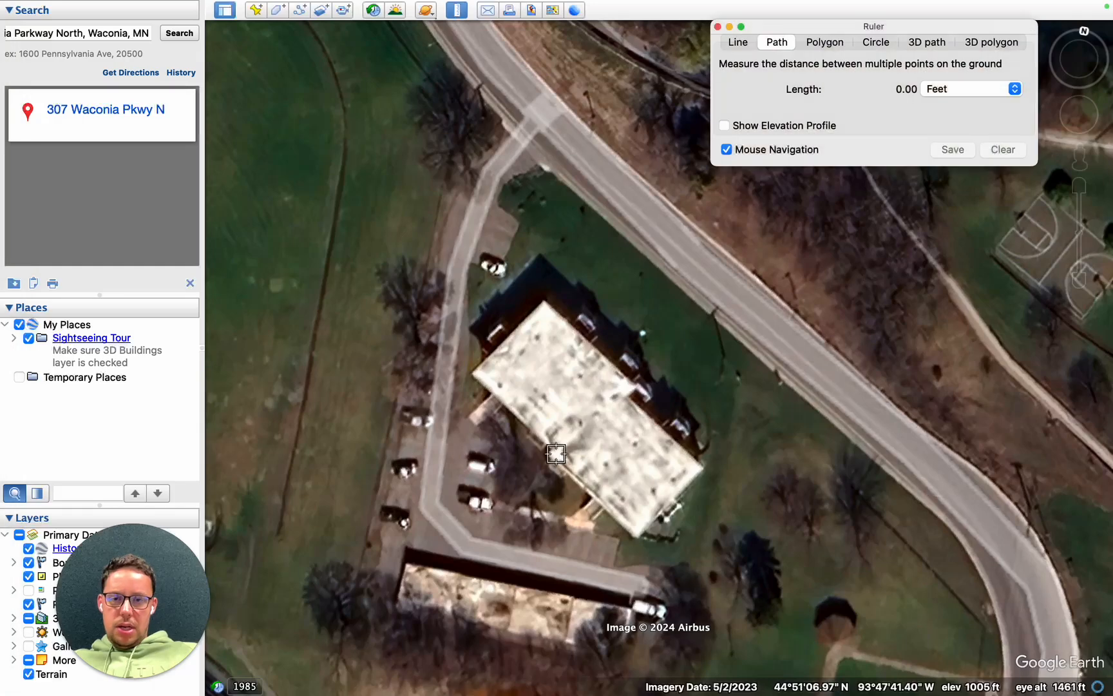
# - Measure the building's perimeter in feet in Google Earth, tracing a ruler path around its outer corners back to the starting point
pyautogui.click(544, 457)
pyautogui.click(641, 550)
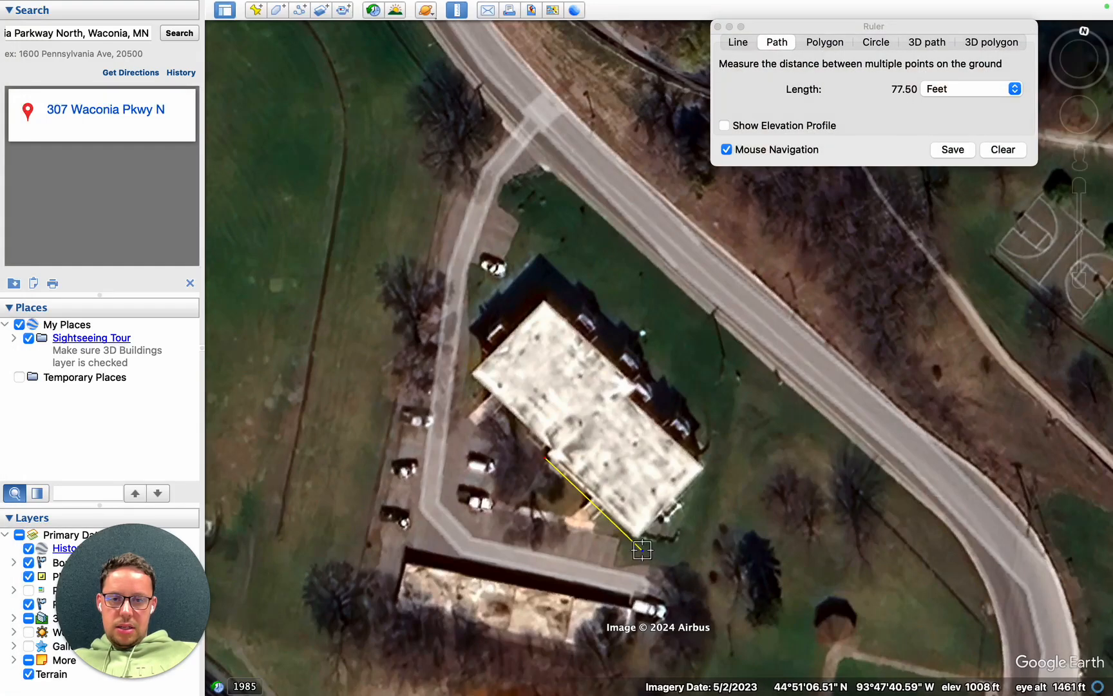
pyautogui.click(717, 470)
pyautogui.click(642, 390)
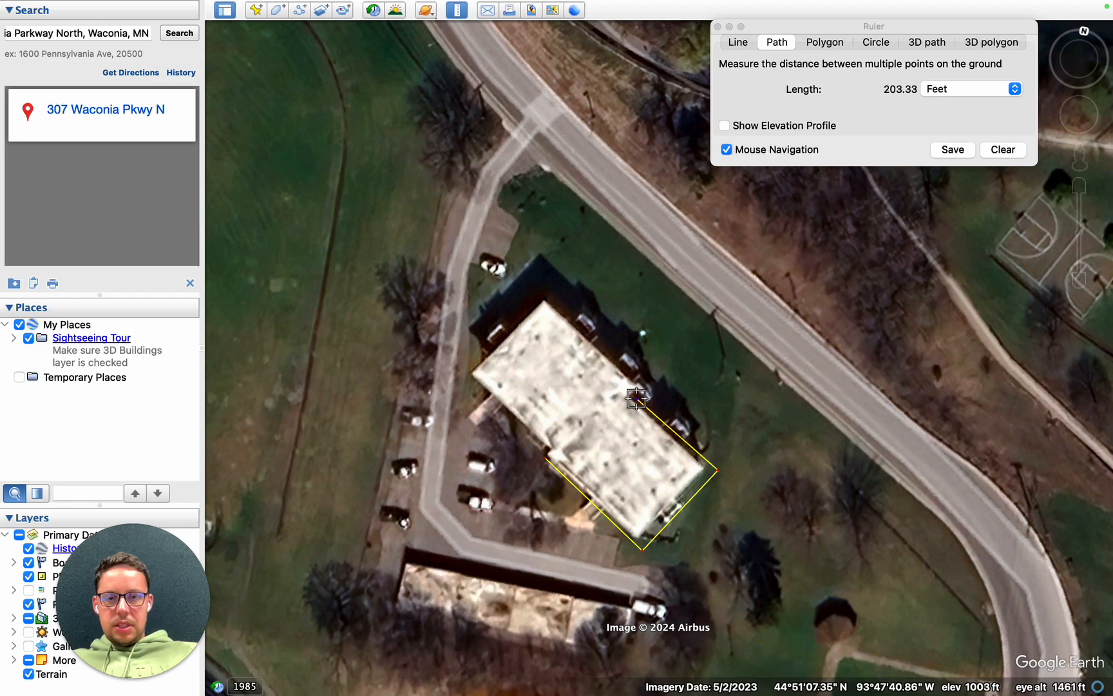
pyautogui.click(643, 385)
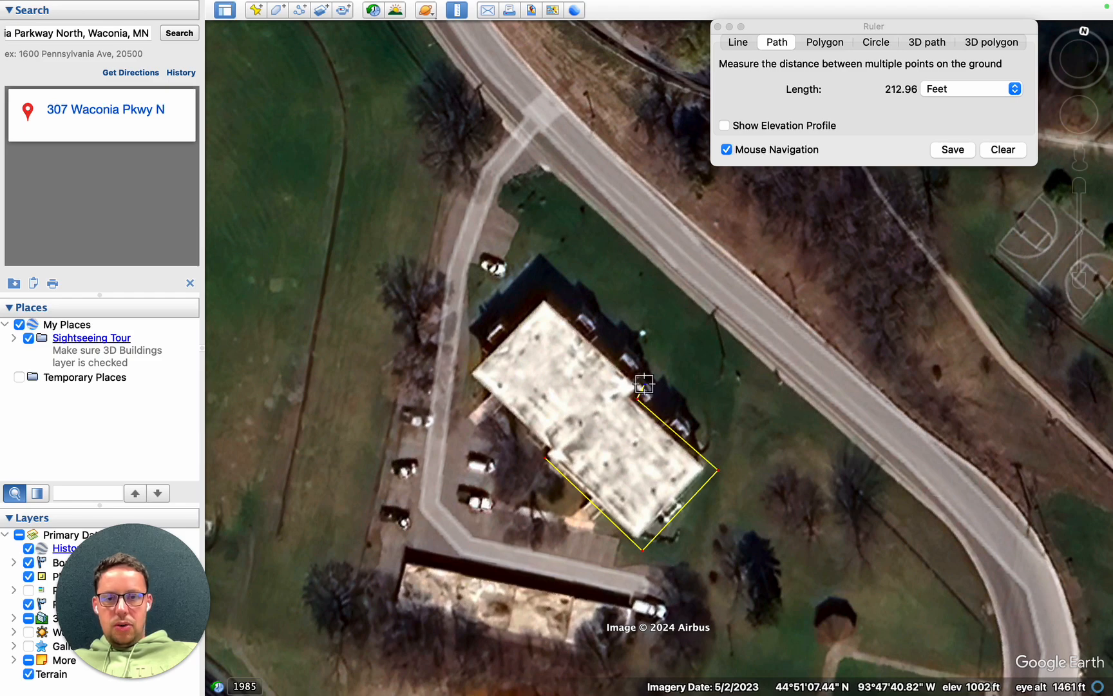
pyautogui.click(540, 300)
pyautogui.click(466, 371)
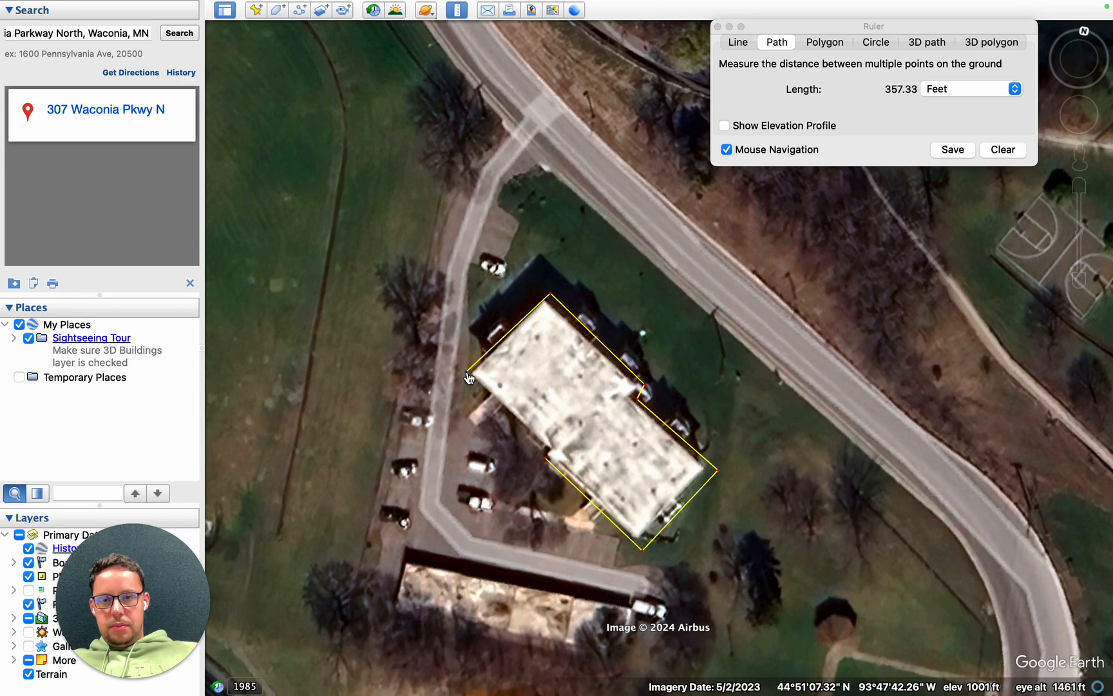
pyautogui.click(546, 448)
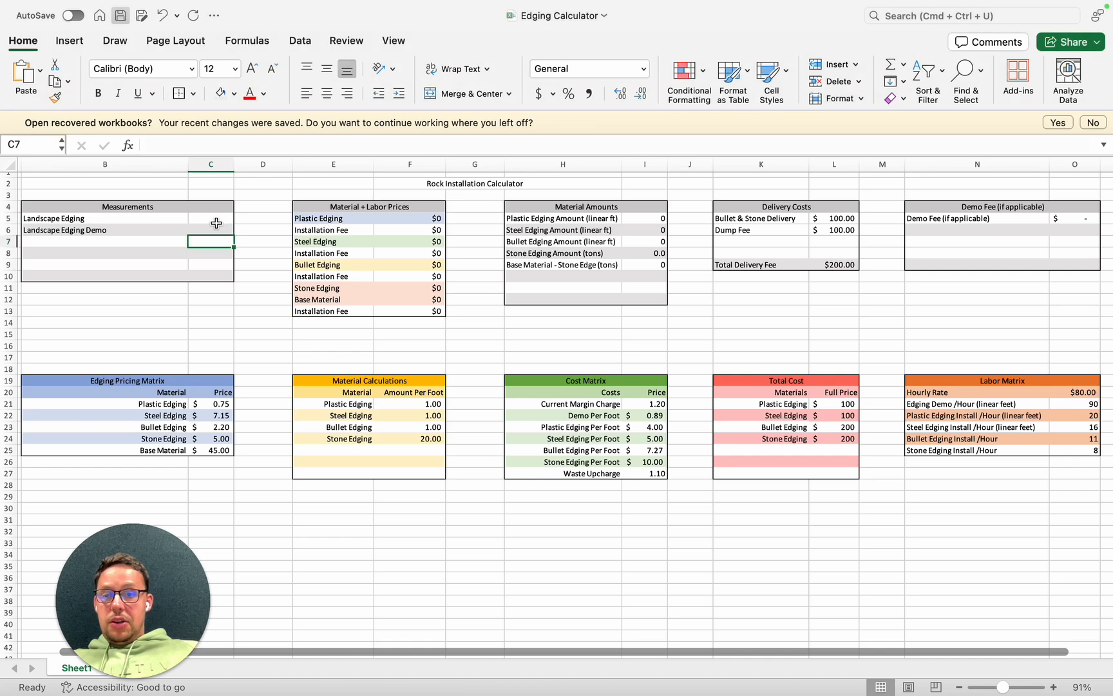
# - Switch to the Excel edging calculator and enter 422 for both the Landscape Edging and Landscape Edging Demo measurements
pyautogui.click(216, 222)
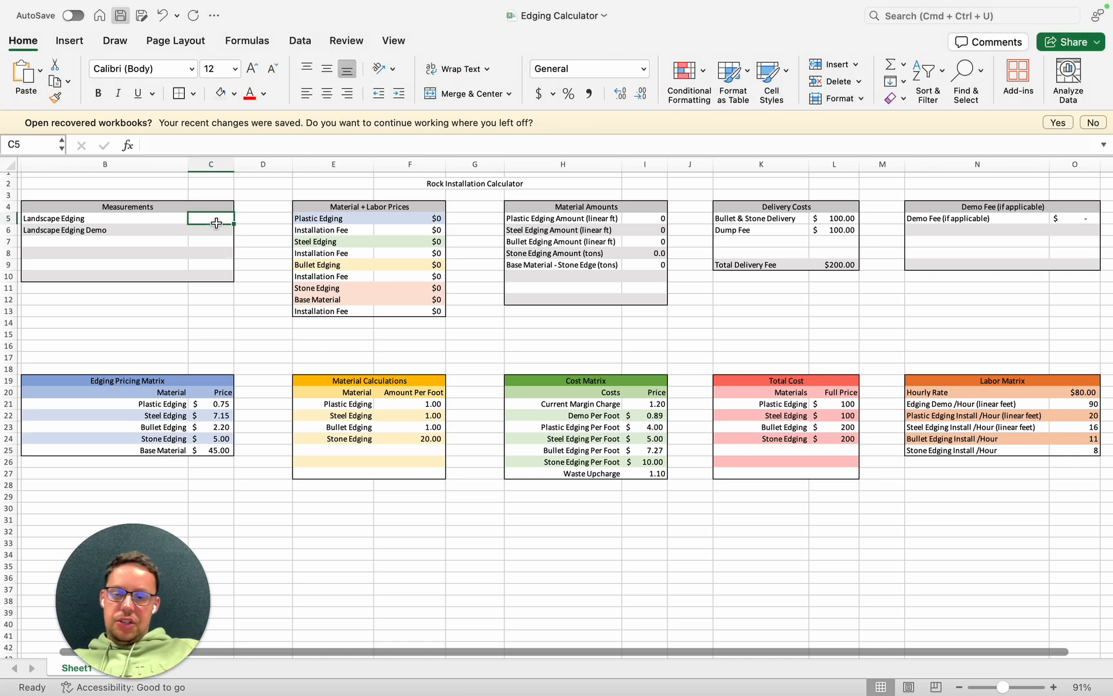
pyautogui.write('422')
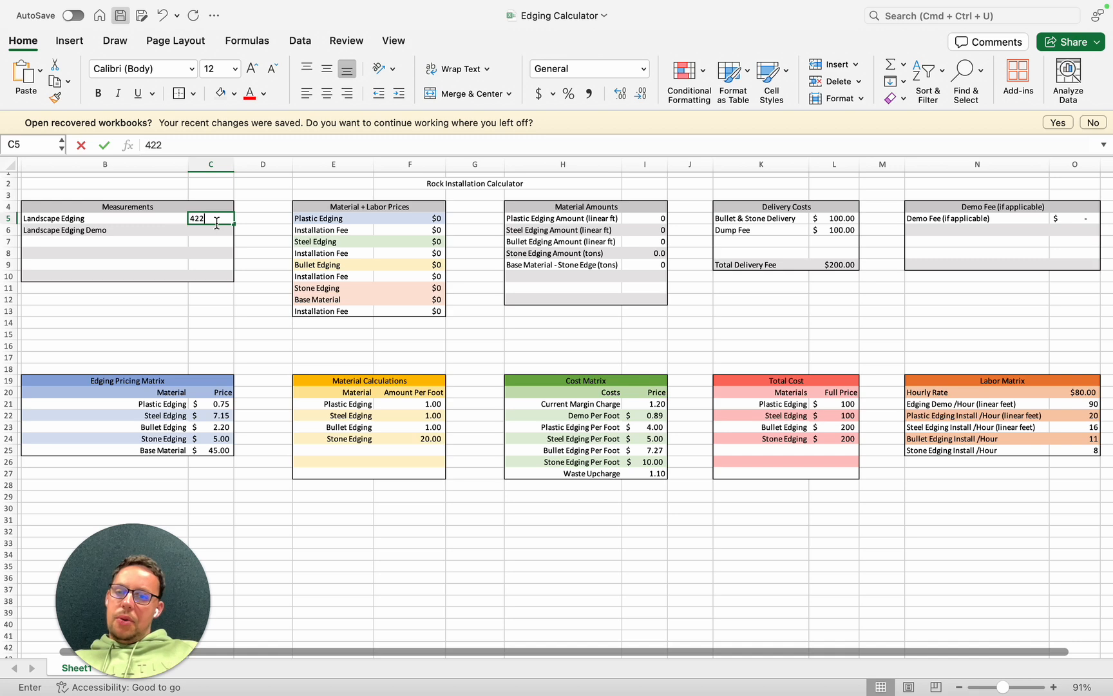
pyautogui.press('Return')
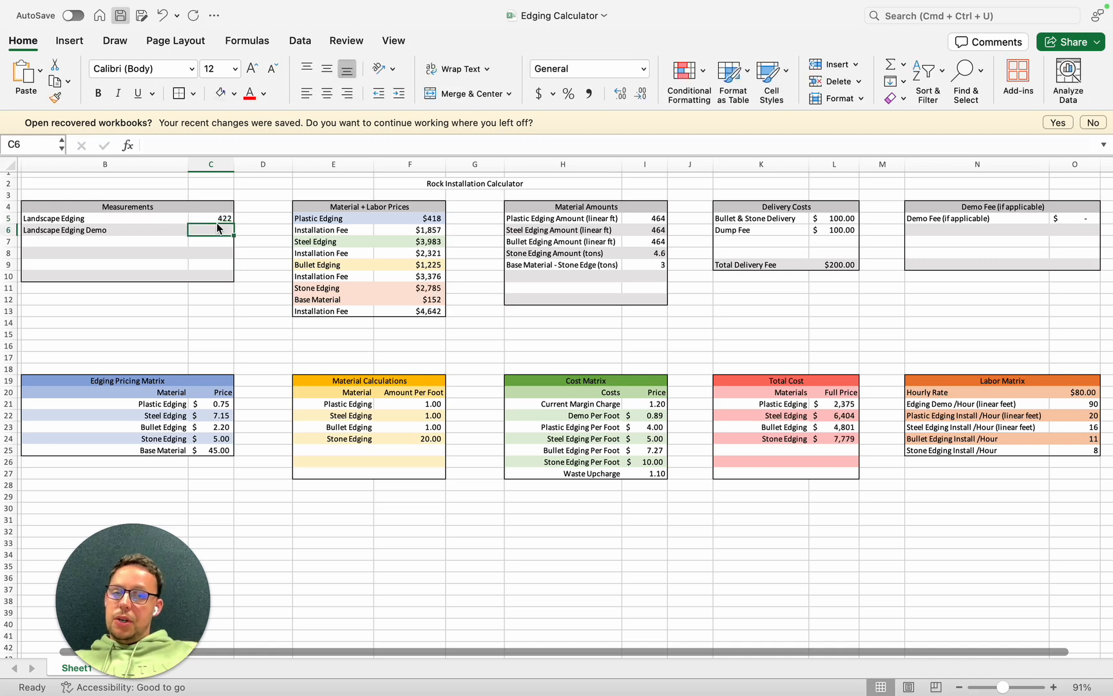
pyautogui.write('422')
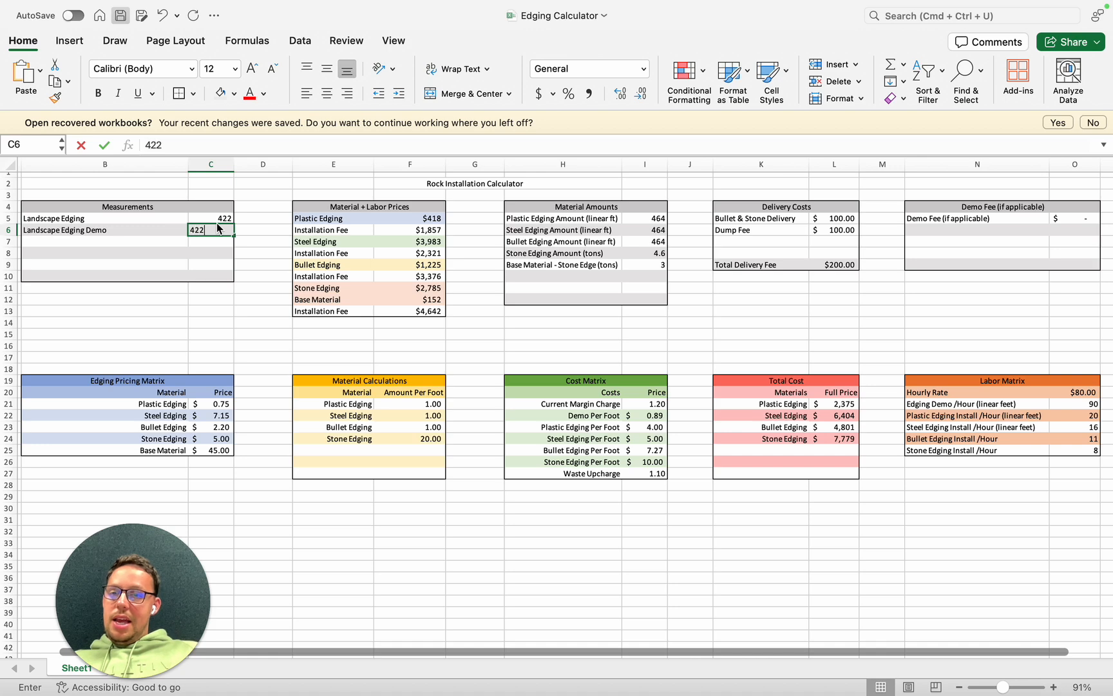
pyautogui.press('Return')
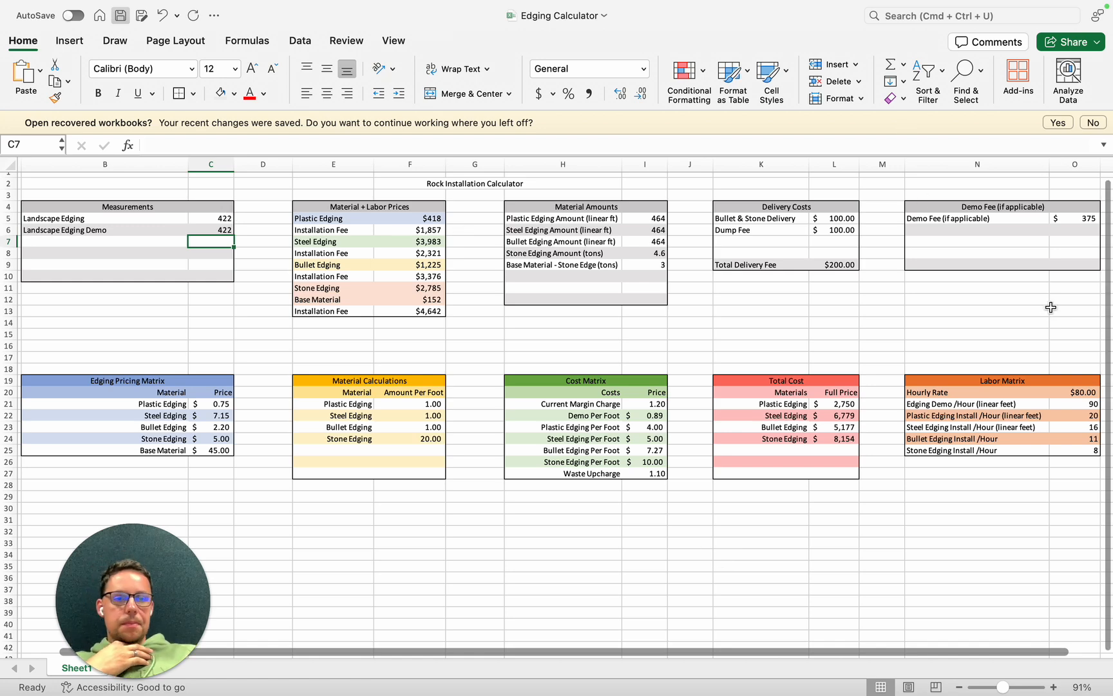
# - Check the demo fee formula against the Labor Matrix and set the Hourly Rate to $100.00
pyautogui.click(1069, 219)
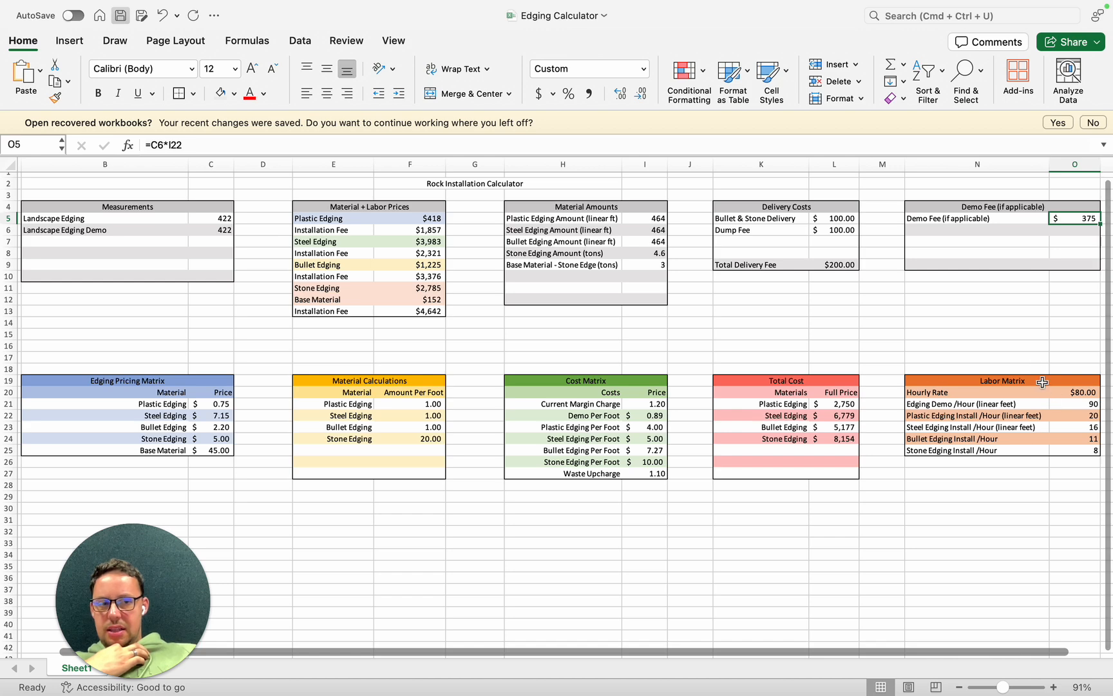
pyautogui.click(971, 383)
pyautogui.click(1005, 394)
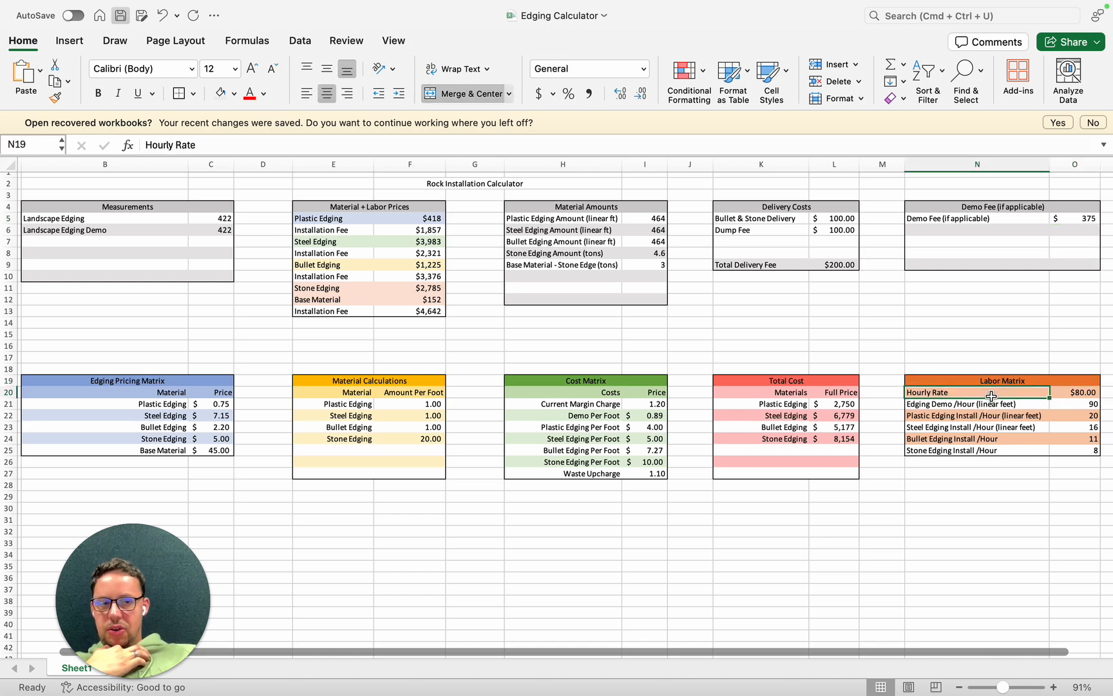
pyautogui.click(1064, 391)
pyautogui.click(1068, 405)
pyautogui.click(981, 406)
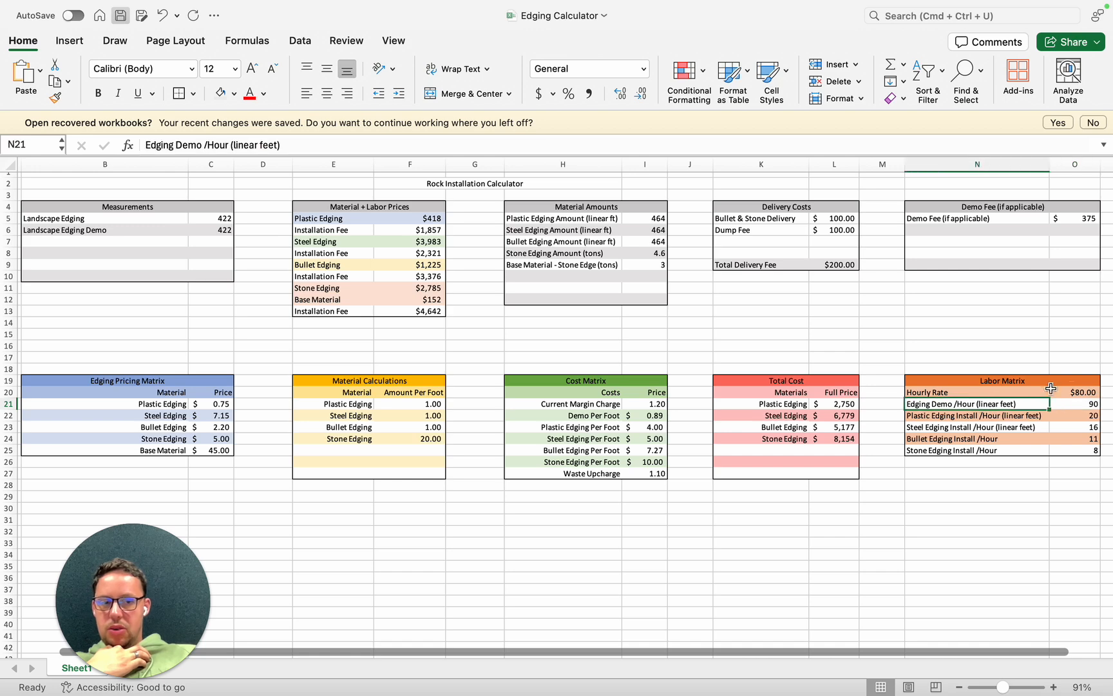
pyautogui.click(1078, 391)
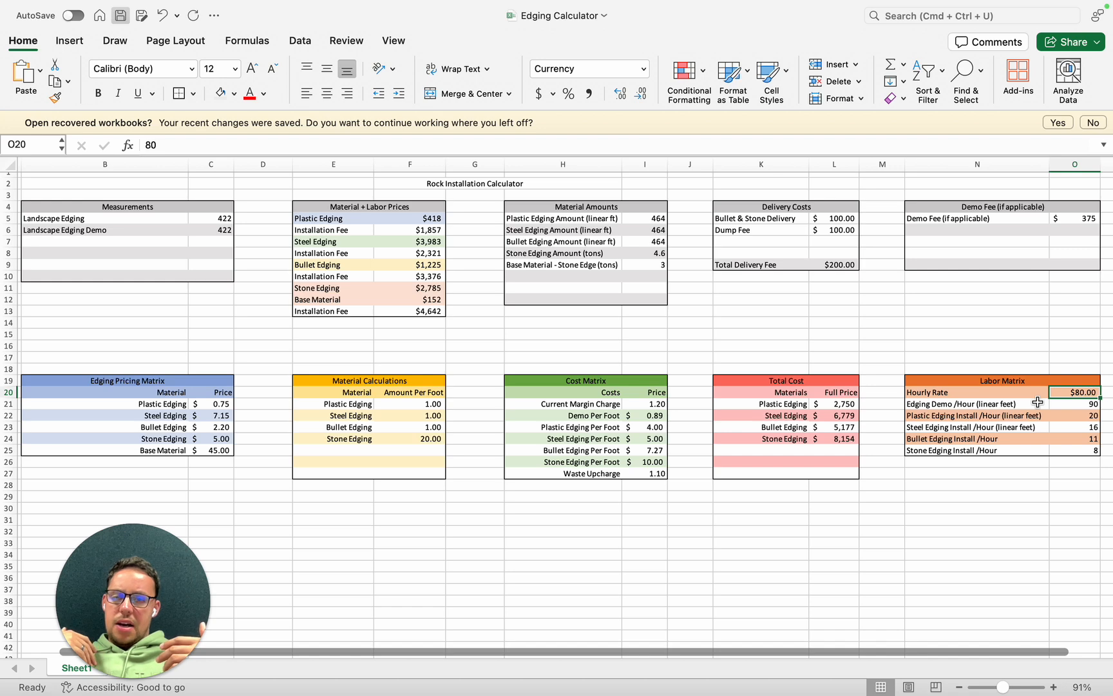
pyautogui.write('100')
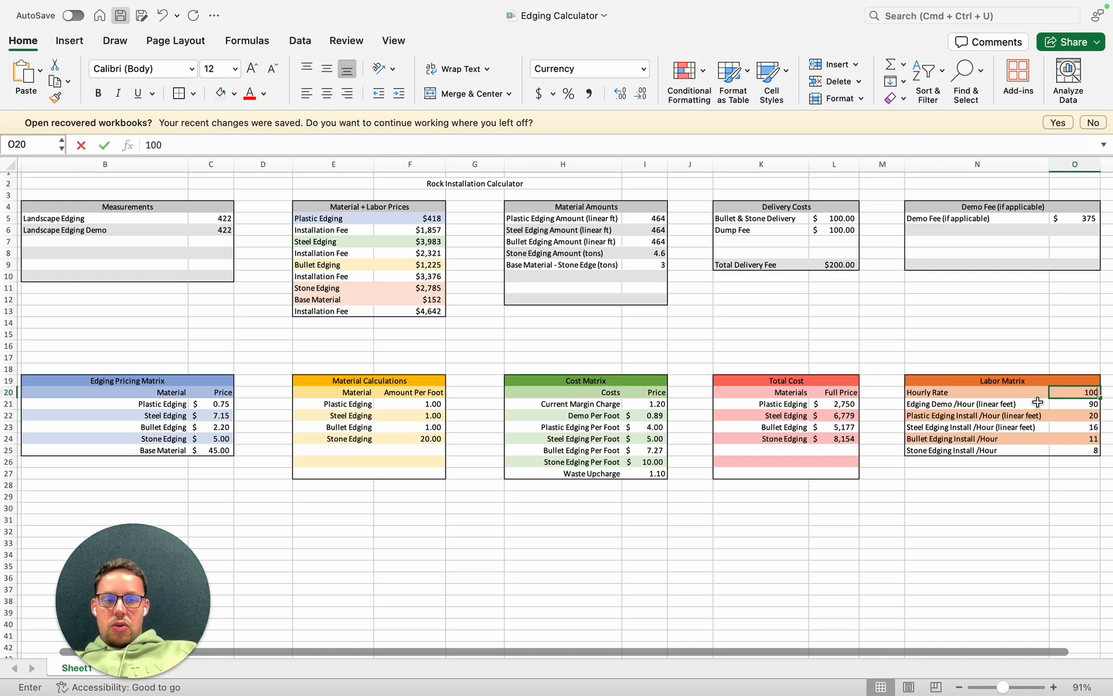
pyautogui.press('Return')
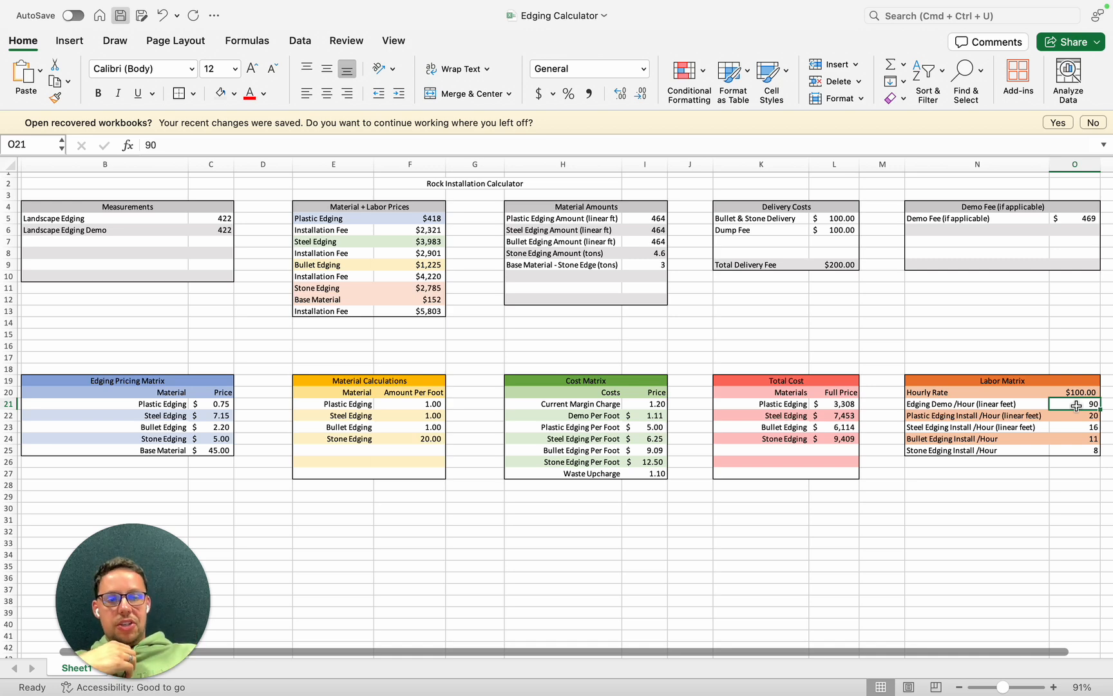
# - Review the demo fee formula, the delivery and dump fees, and the unit prices in the Edging Pricing Matrix
pyautogui.click(1077, 217)
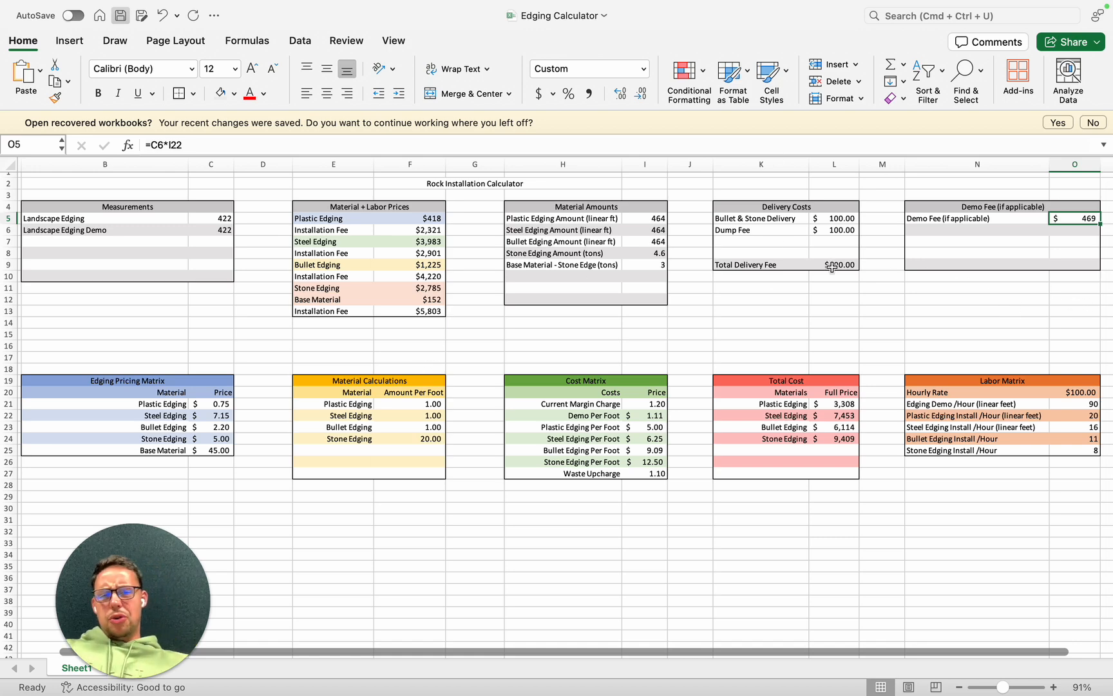
pyautogui.click(837, 219)
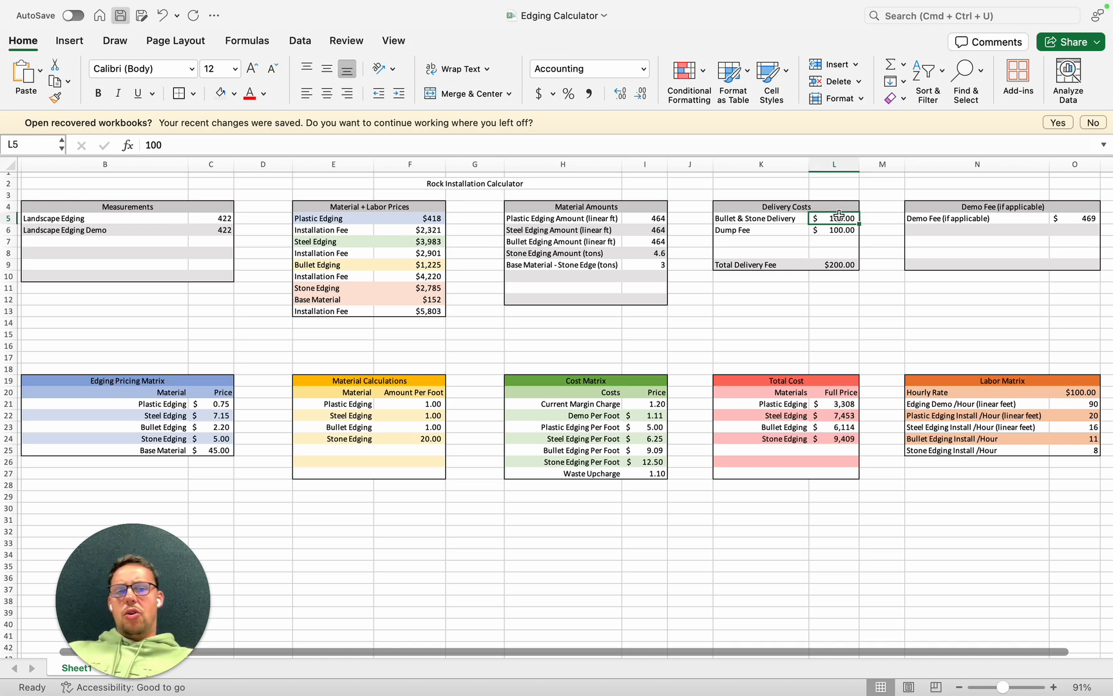
pyautogui.click(844, 231)
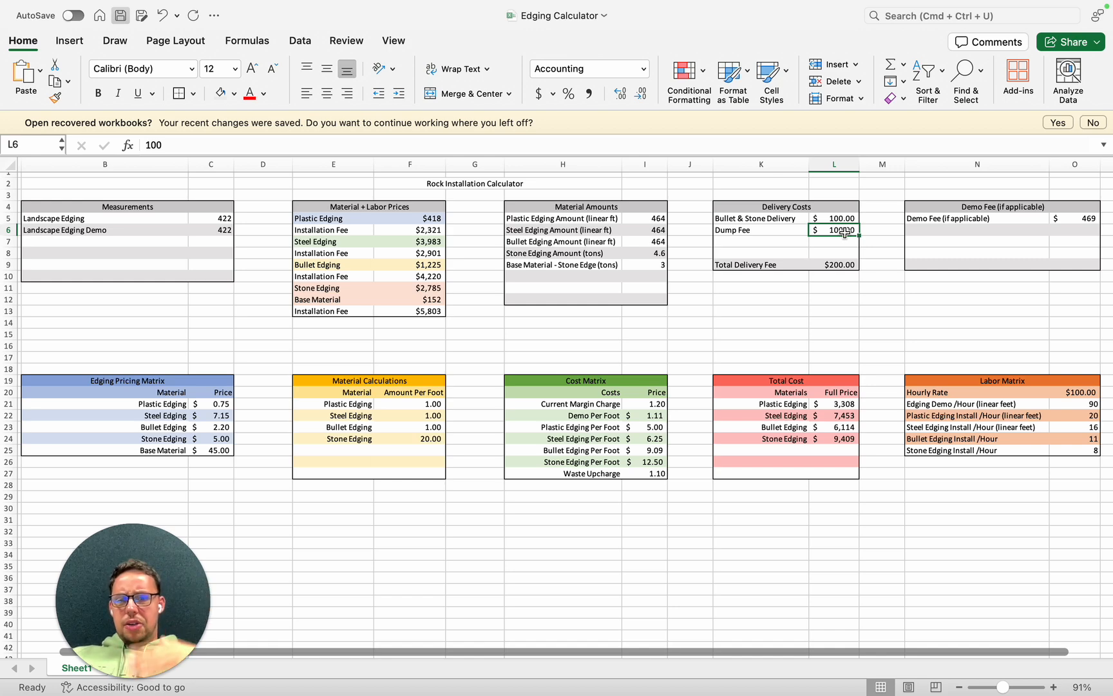
pyautogui.click(221, 404)
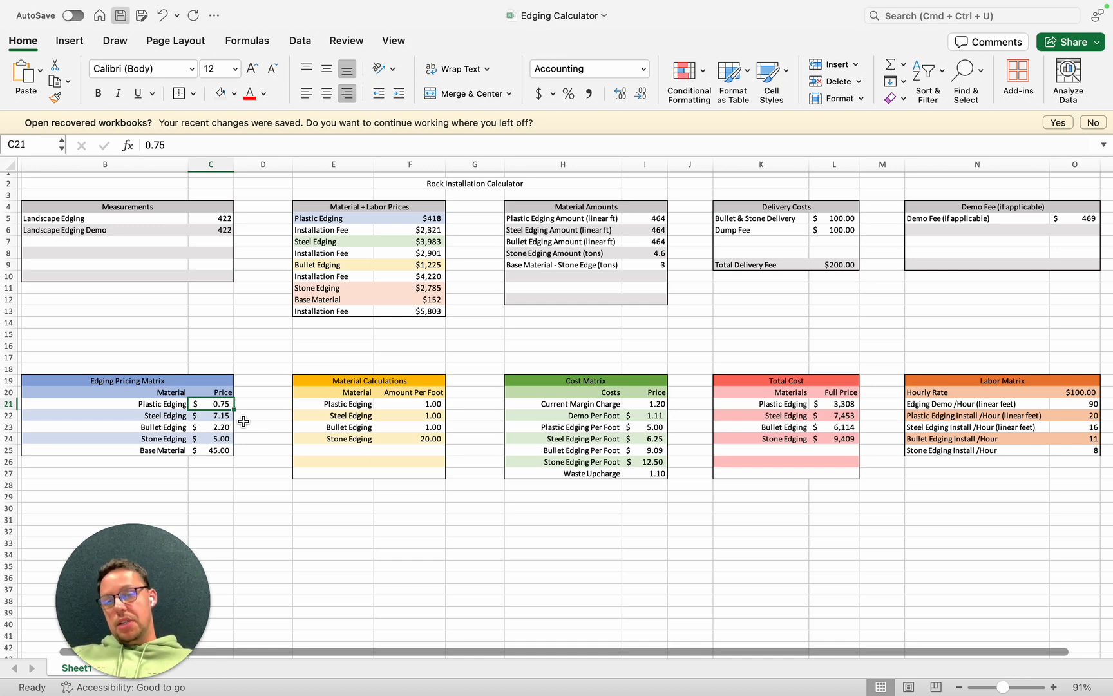
pyautogui.click(218, 418)
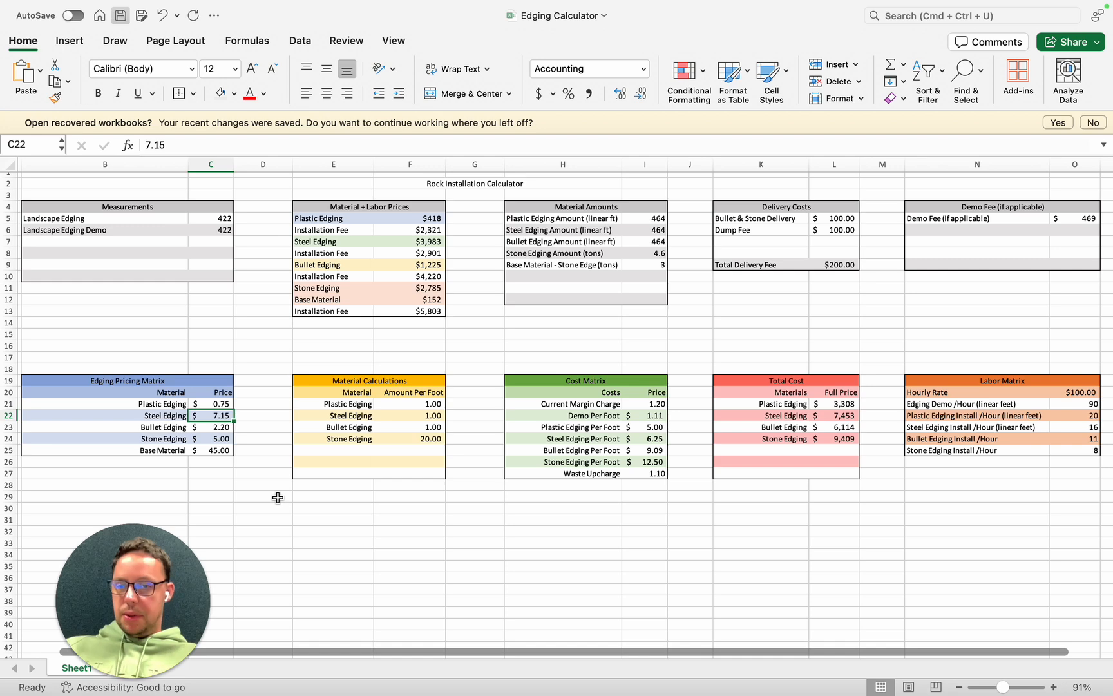
pyautogui.click(207, 426)
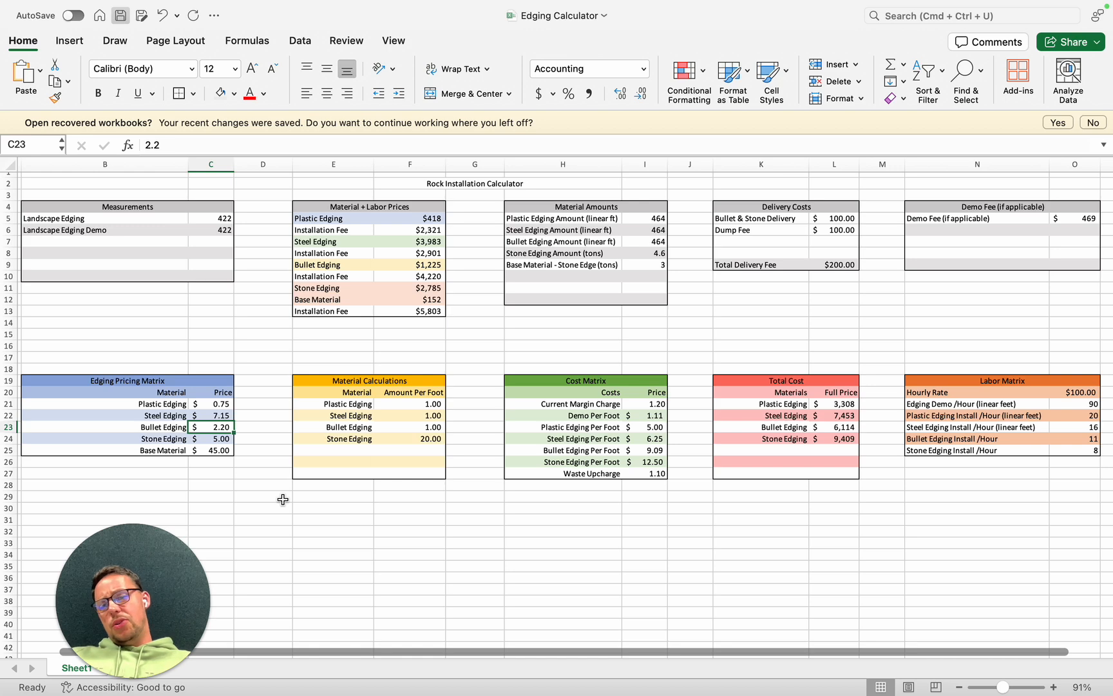
pyautogui.click(222, 439)
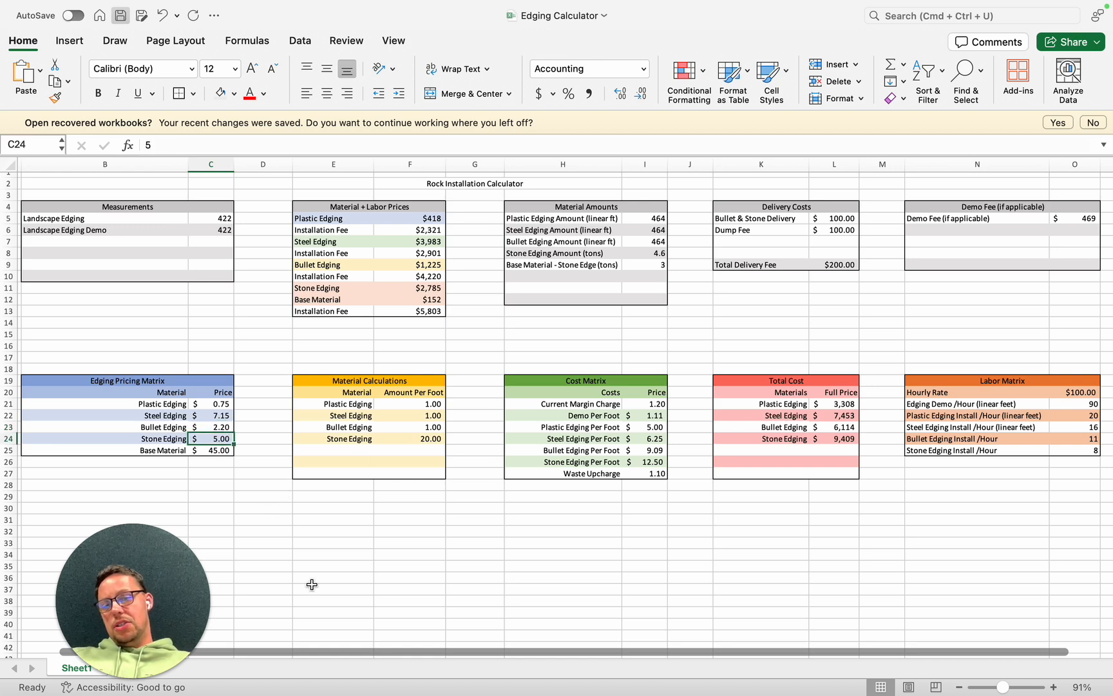
# - Examine the formulas behind the plastic edging price and plastic edging amount, tracing the cells that the amount formula references
pyautogui.click(655, 438)
pyautogui.click(219, 218)
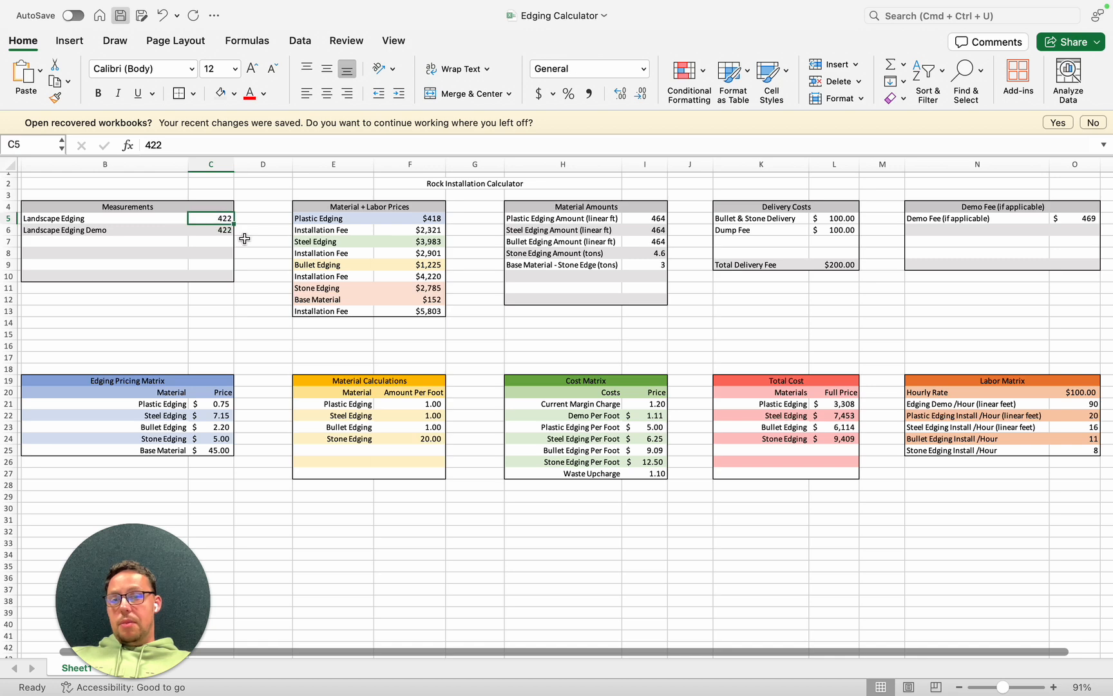
pyautogui.click(419, 218)
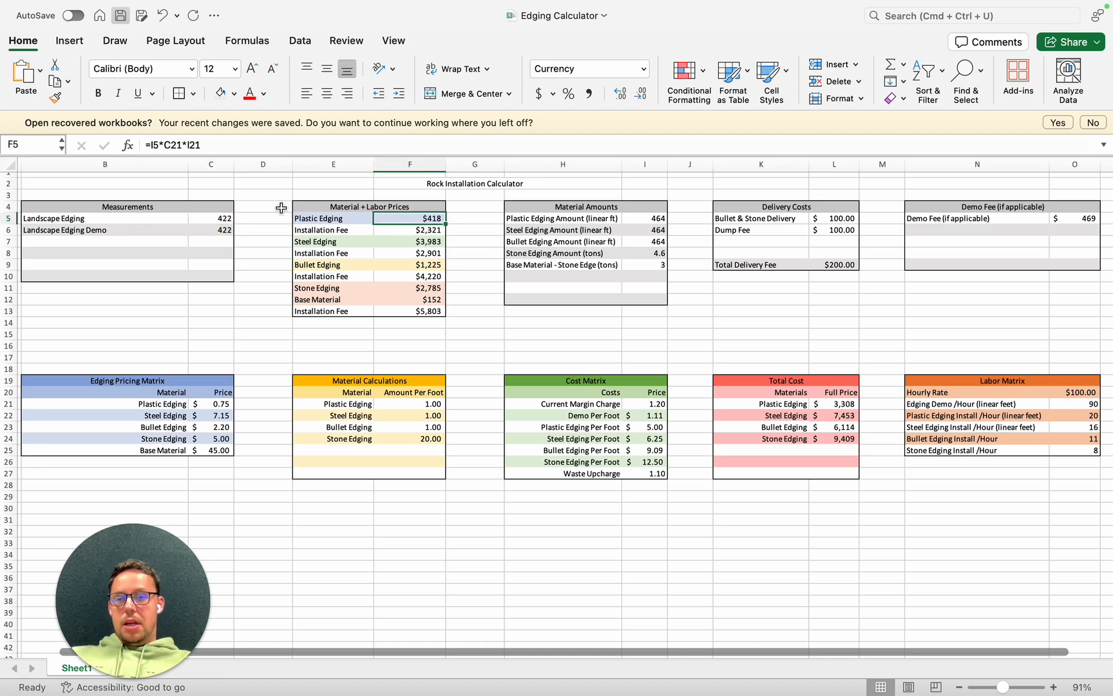
pyautogui.click(216, 217)
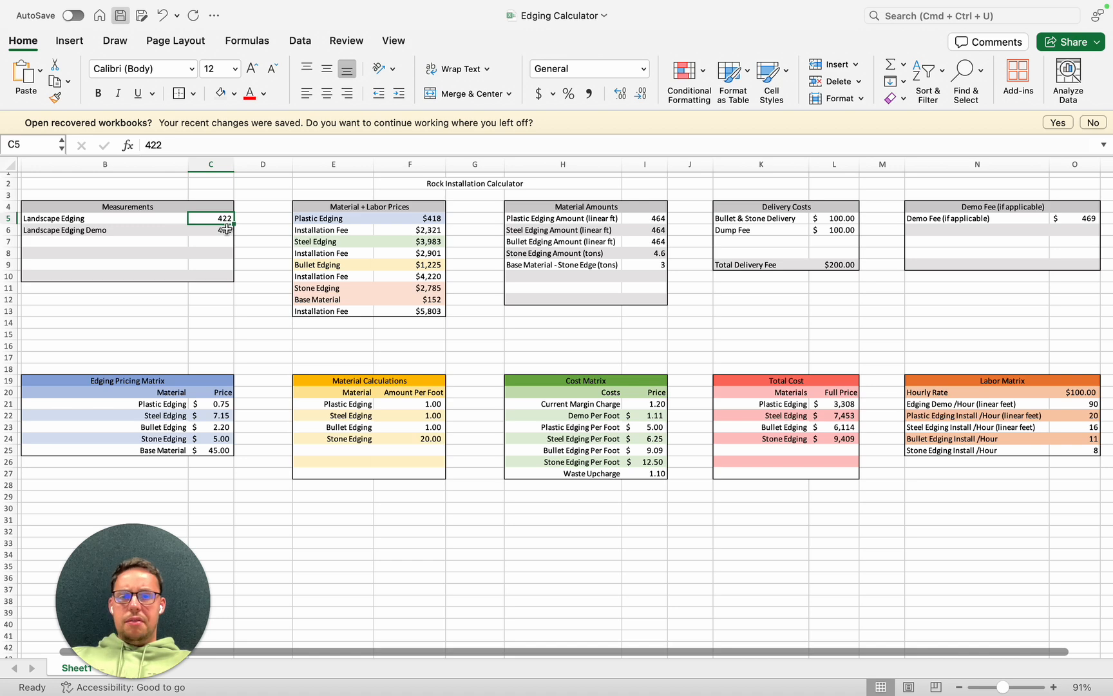
pyautogui.click(651, 218)
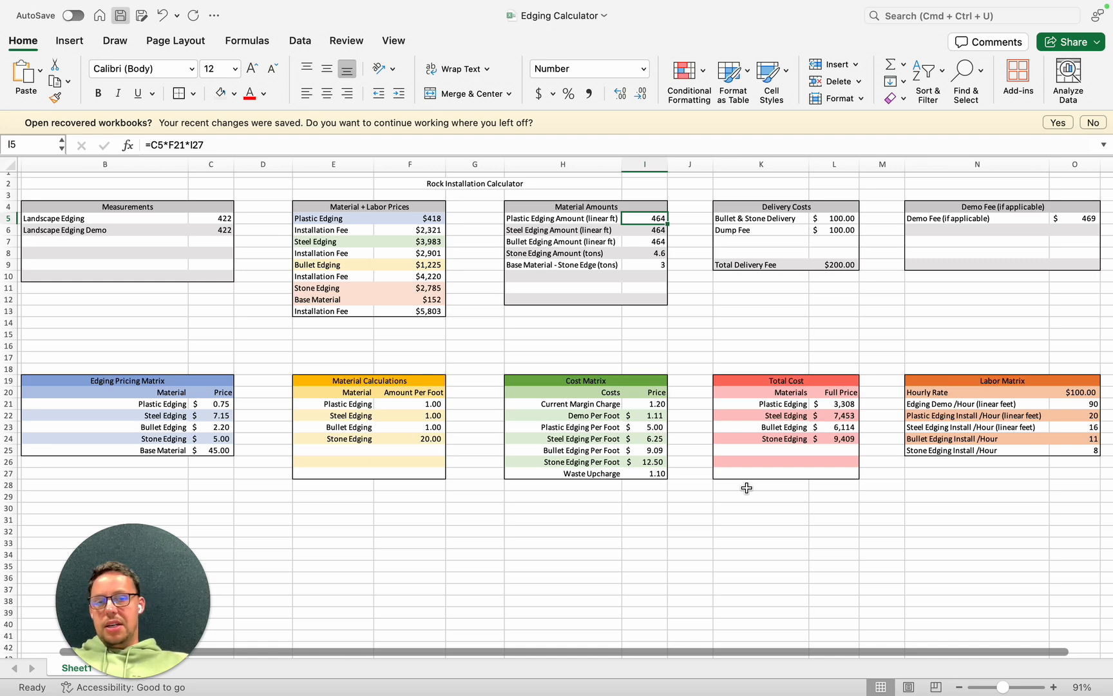
pyautogui.click(255, 145)
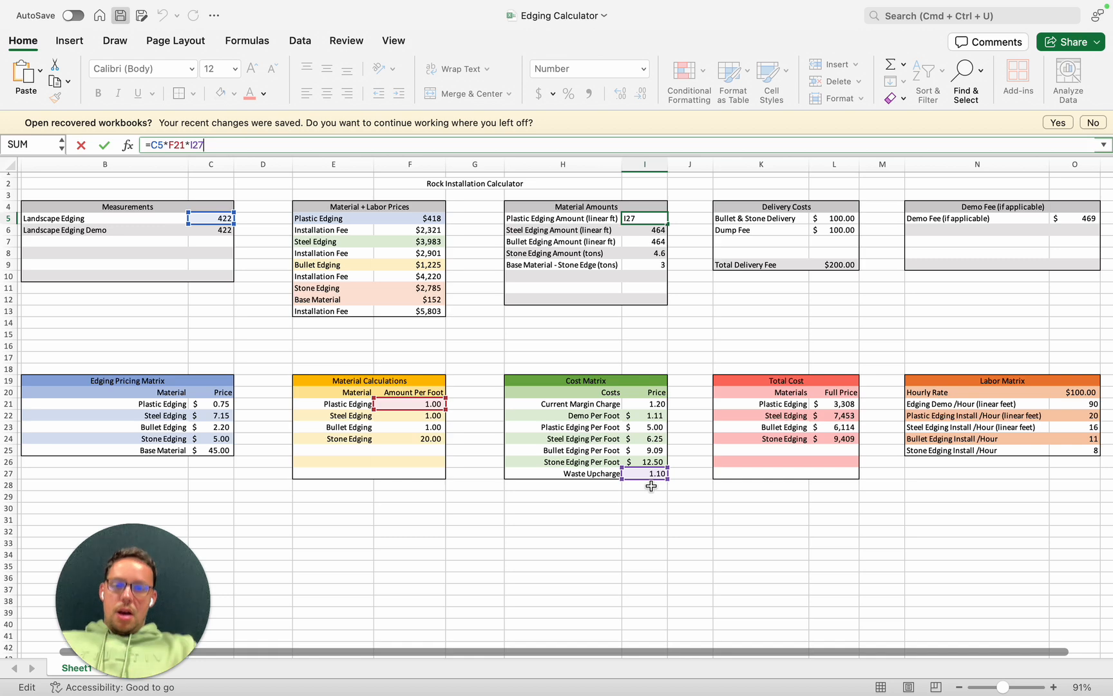
pyautogui.press('Return')
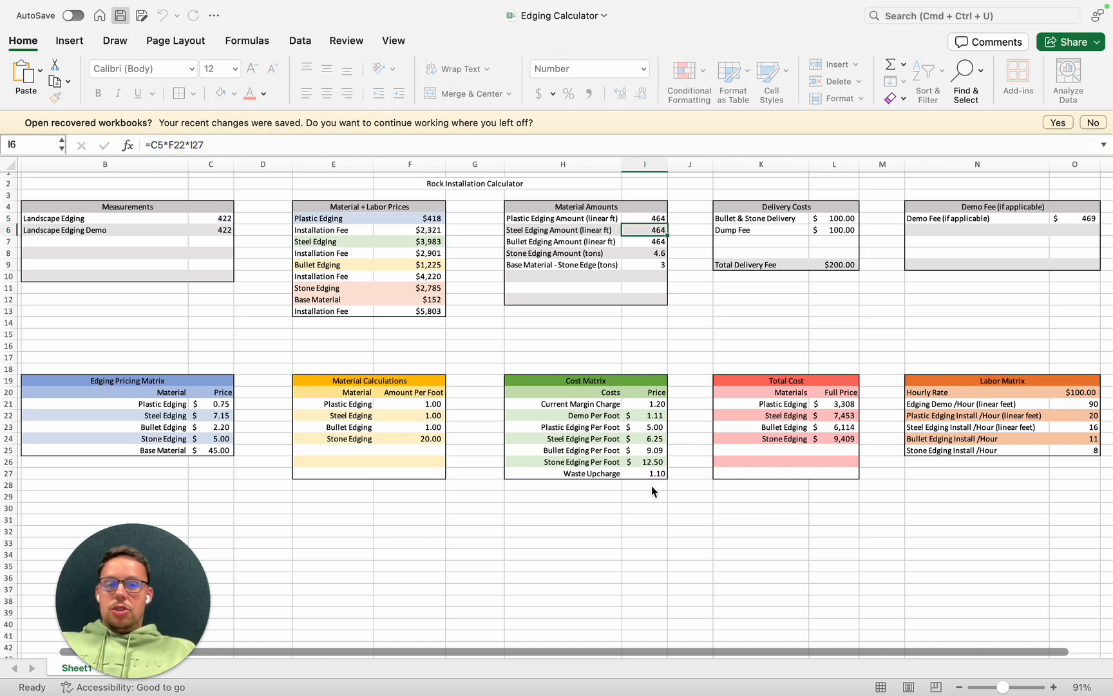
# - Compare the formulas behind the plastic, steel, bullet and stone edging amounts in the Material Amounts table
pyautogui.press('Up')
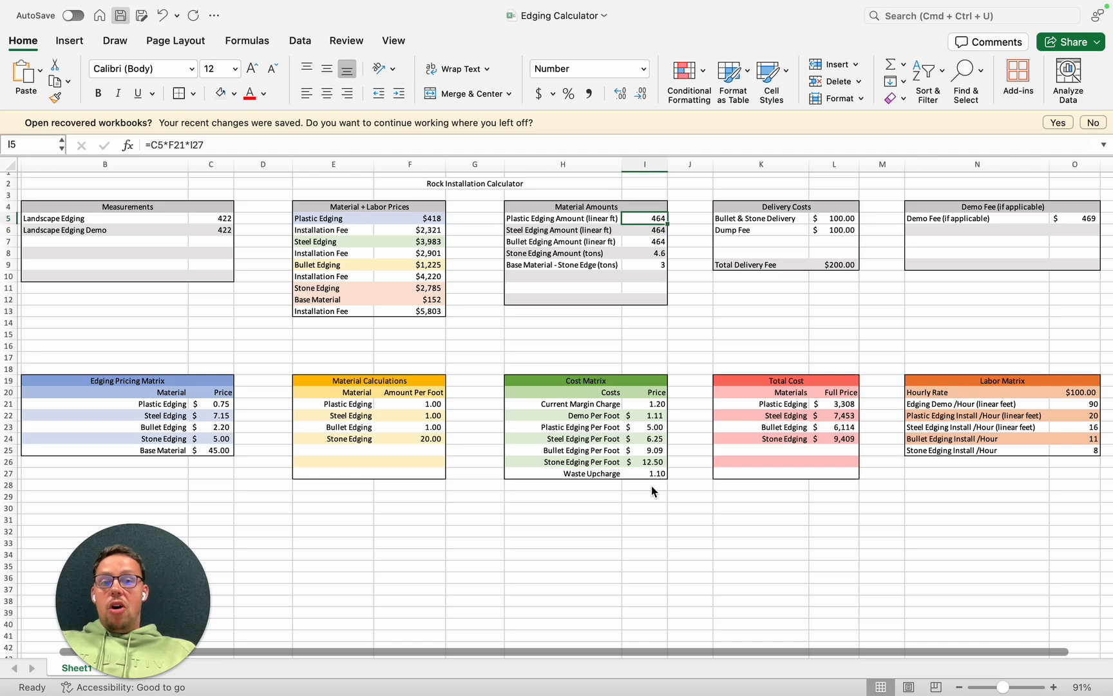
pyautogui.press('Down')
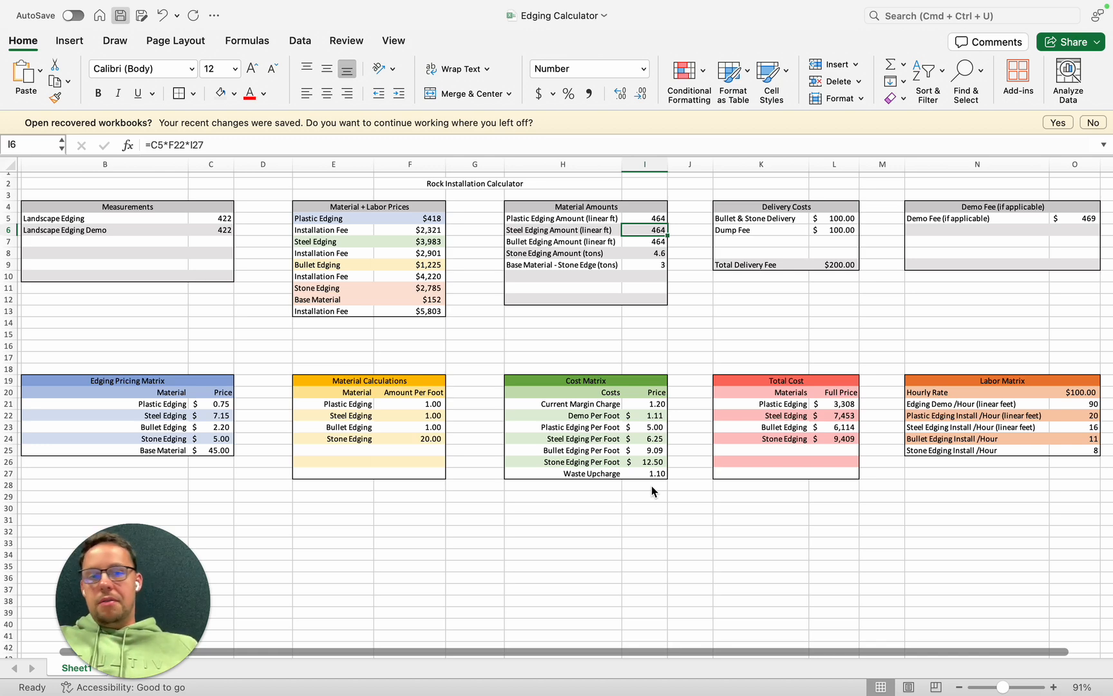
pyautogui.press('Down')
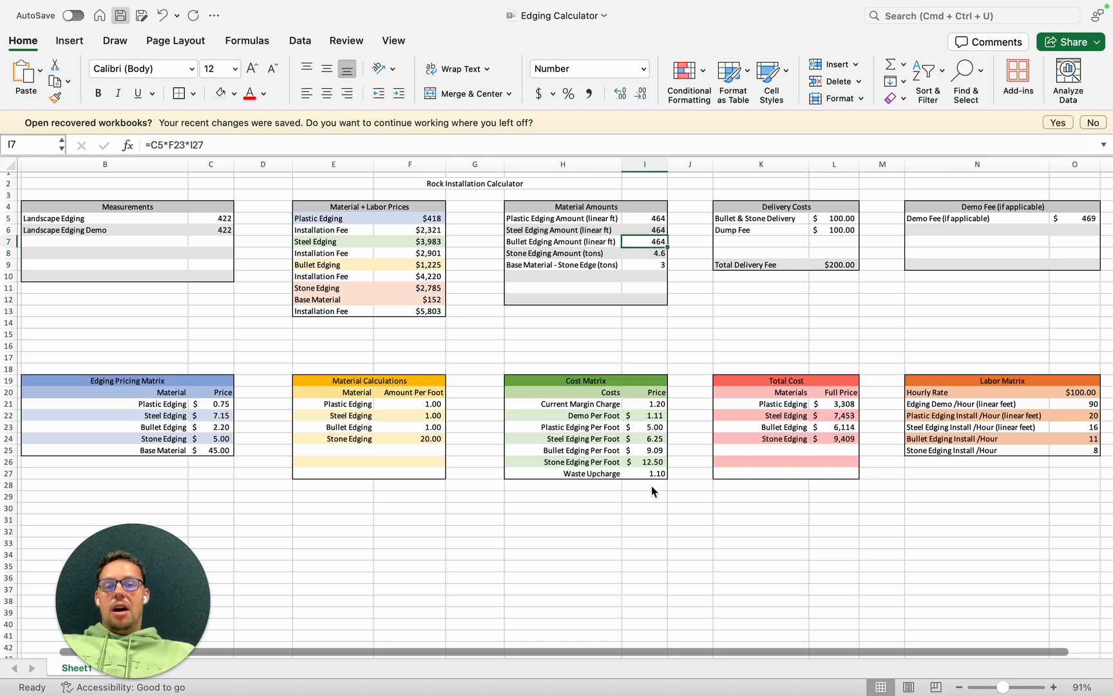
pyautogui.press('Down')
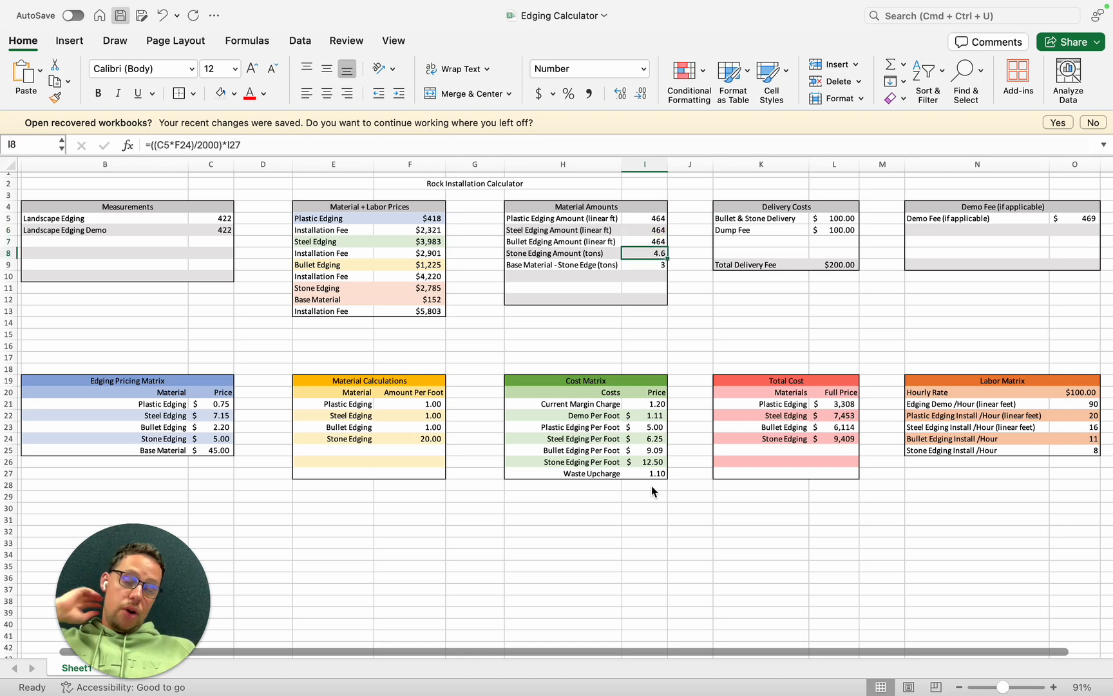
pyautogui.press('Up')
pyautogui.press('Up')
pyautogui.press('Up')
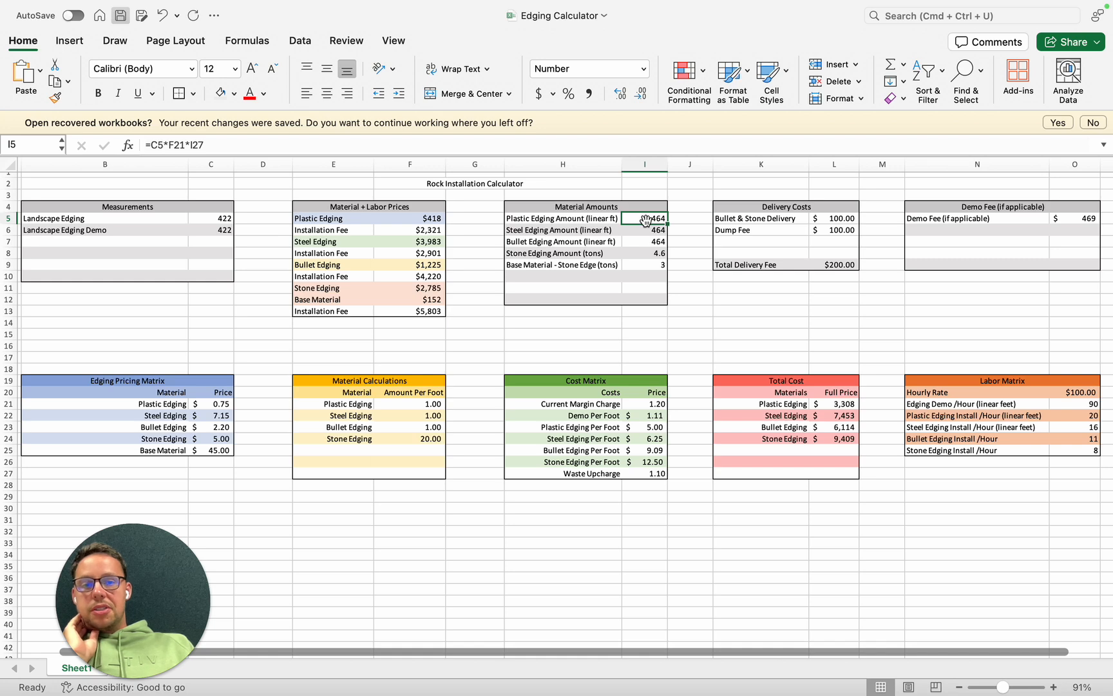
# - Trace the cells that the plastic edging price formula references and check the formula of its installation fee
pyautogui.click(403, 223)
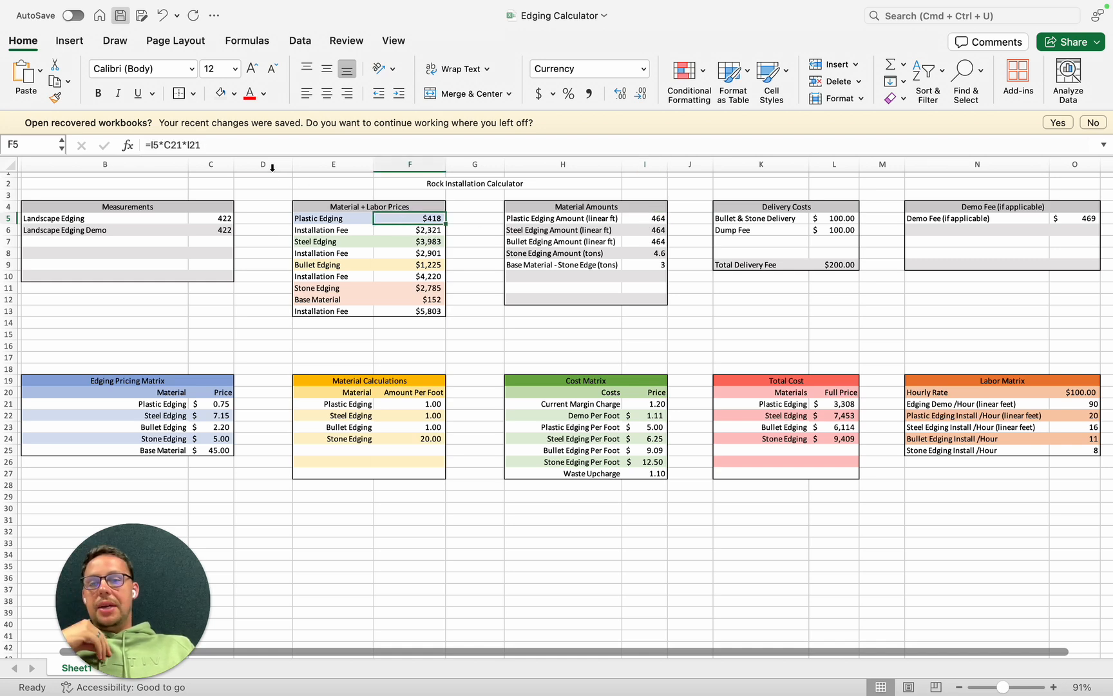
pyautogui.click(273, 145)
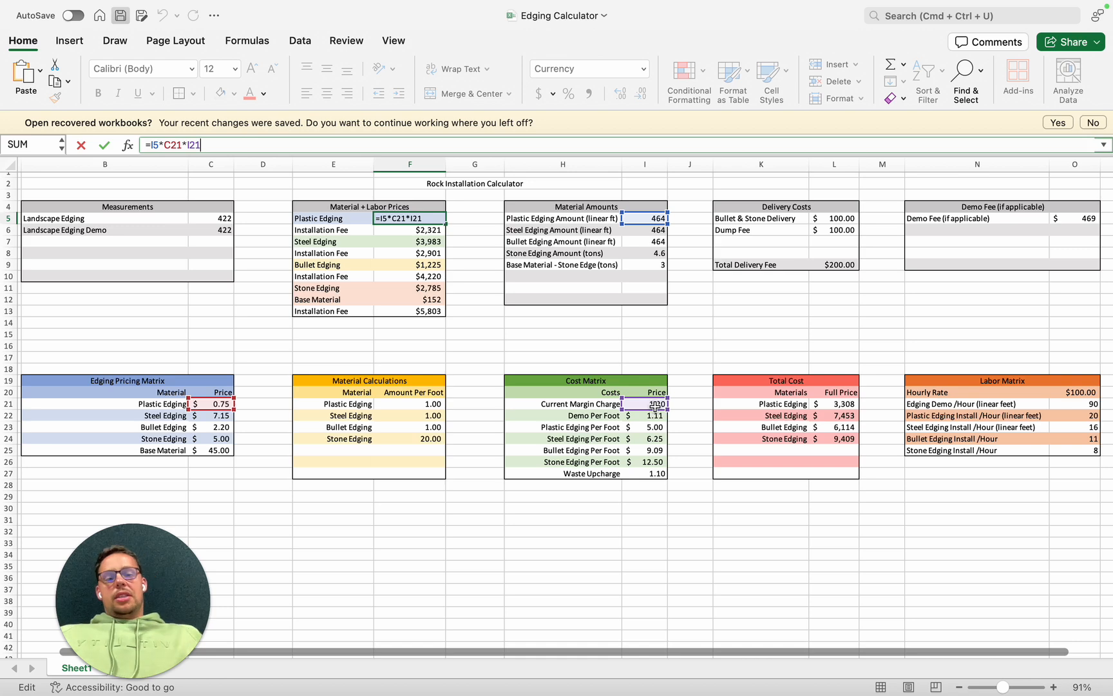
pyautogui.press('Return')
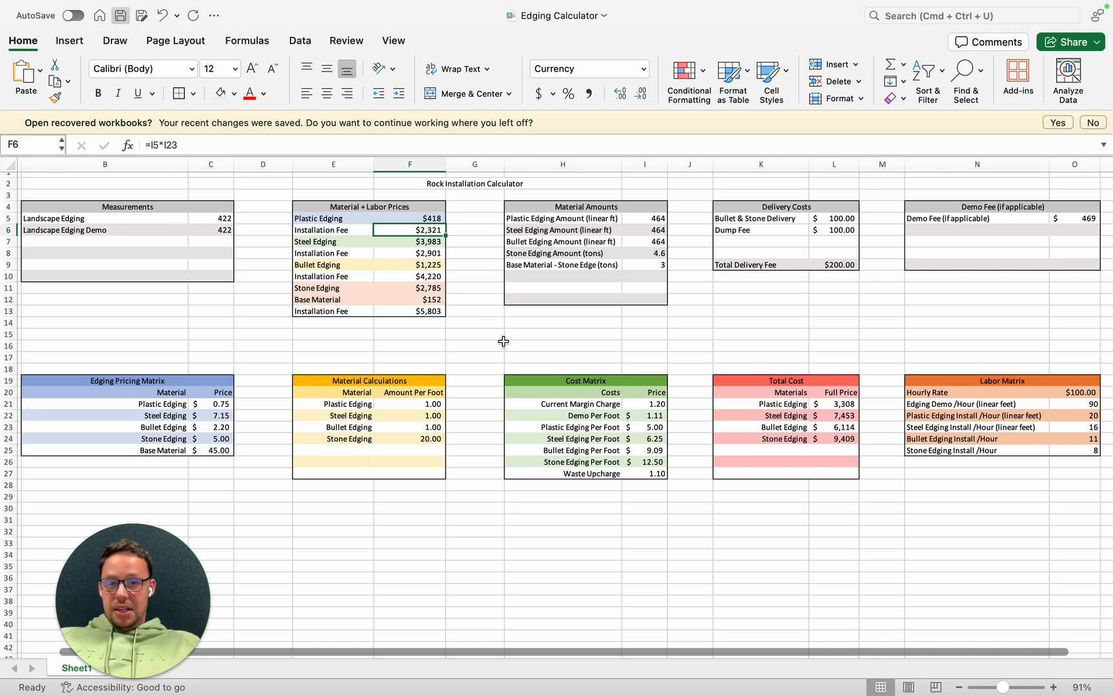
# - Review the steel edging price formula, its unit price, hourly install rate, cost per foot and installation fee formula
pyautogui.press('Down')
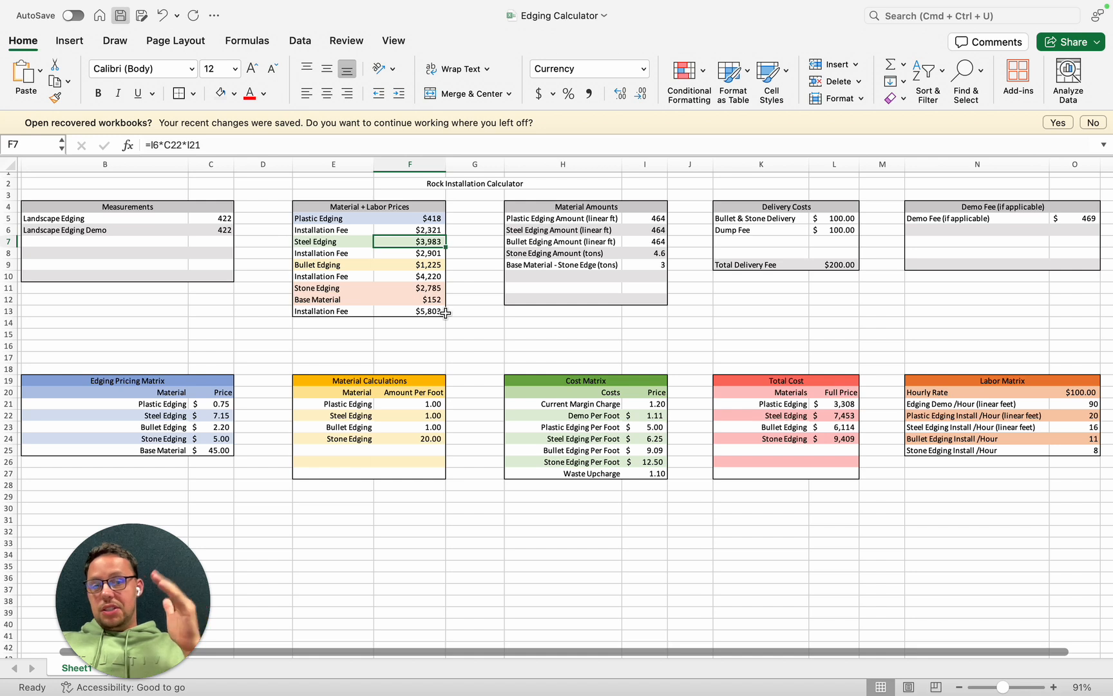
pyautogui.click(227, 417)
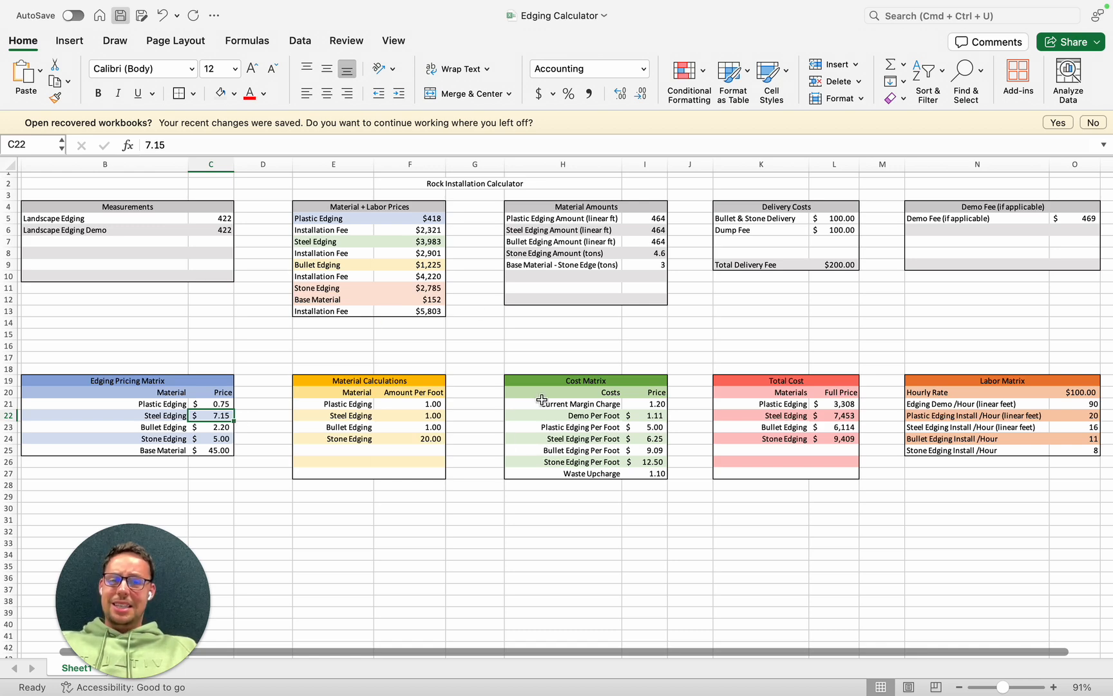
pyautogui.click(431, 233)
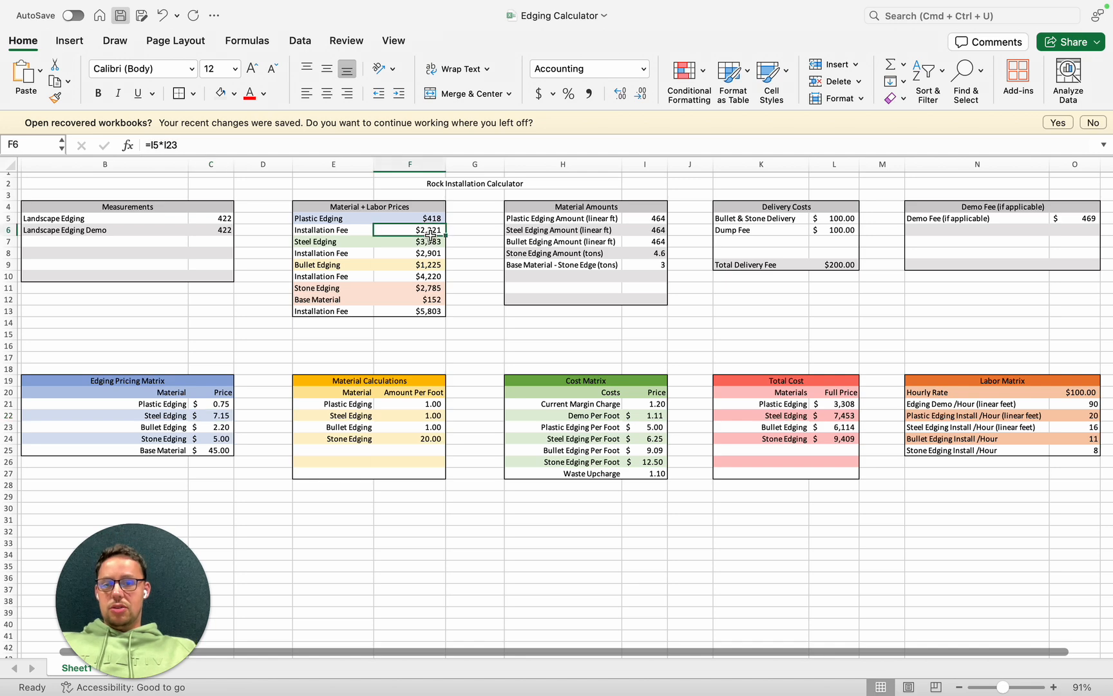
pyautogui.click(432, 244)
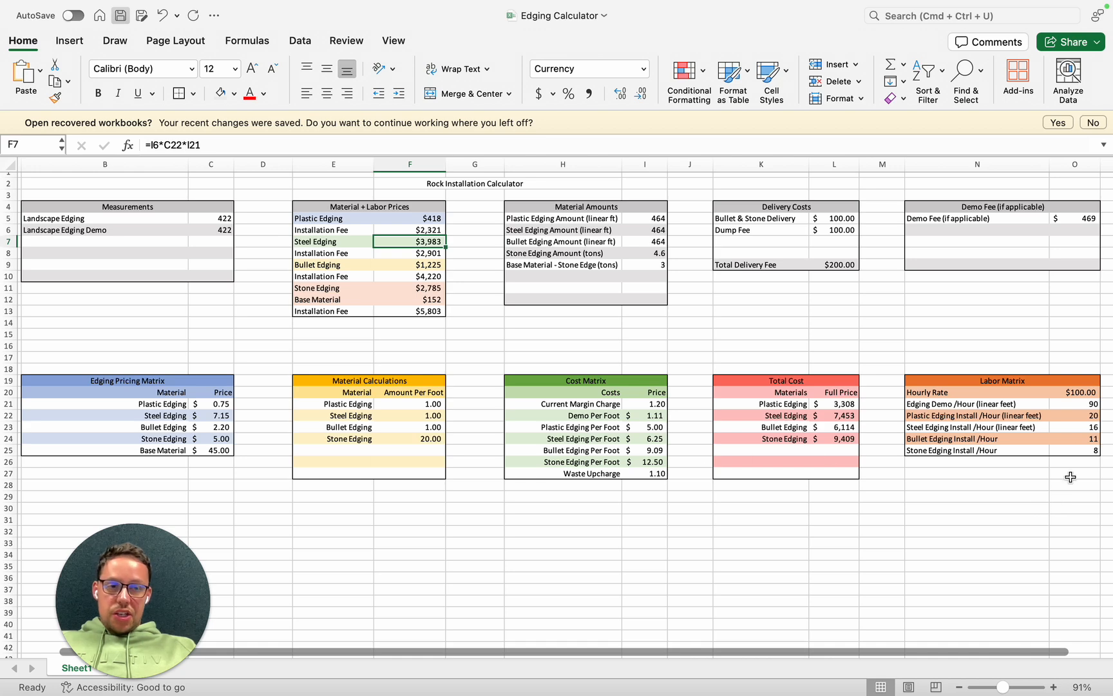
pyautogui.click(1079, 427)
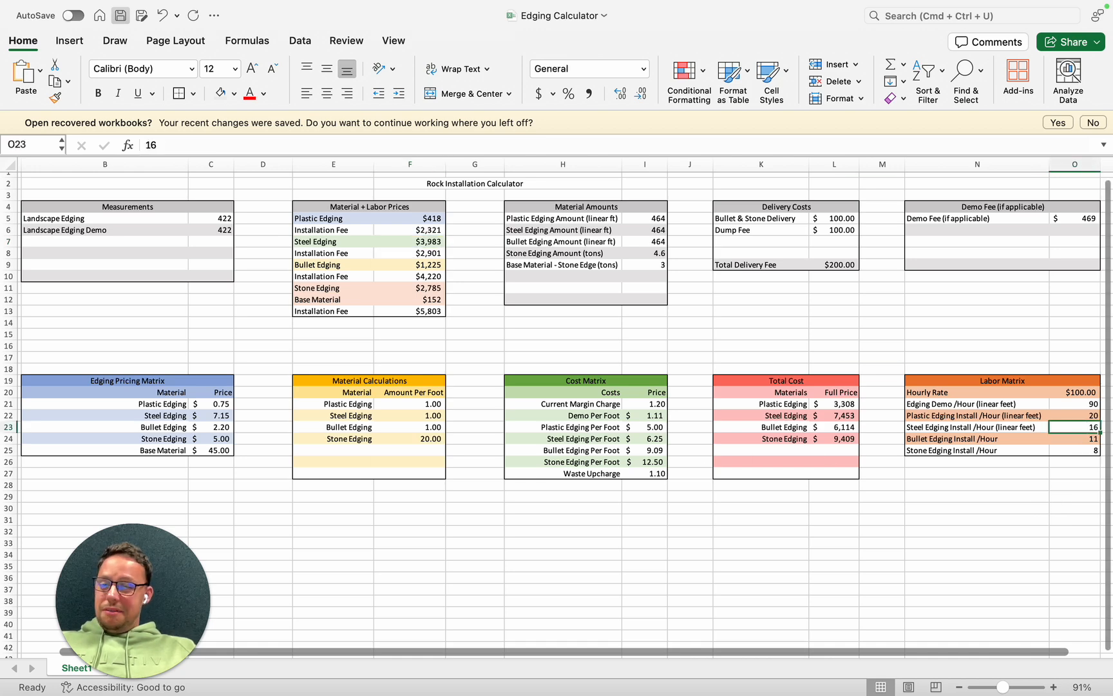
pyautogui.click(655, 439)
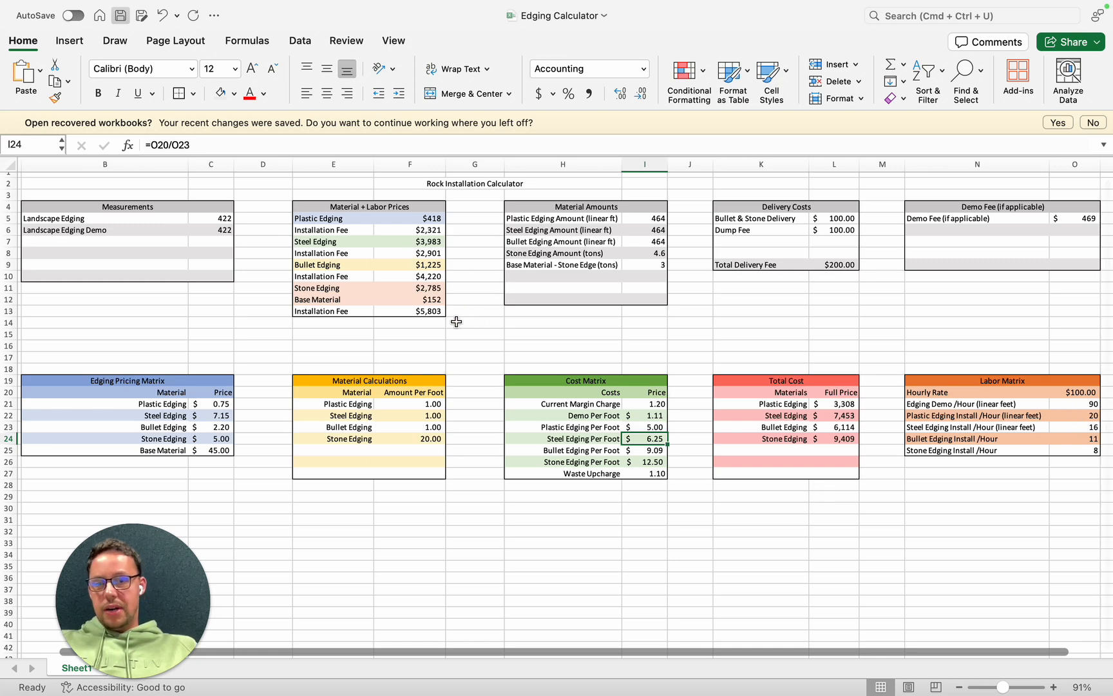
pyautogui.click(426, 253)
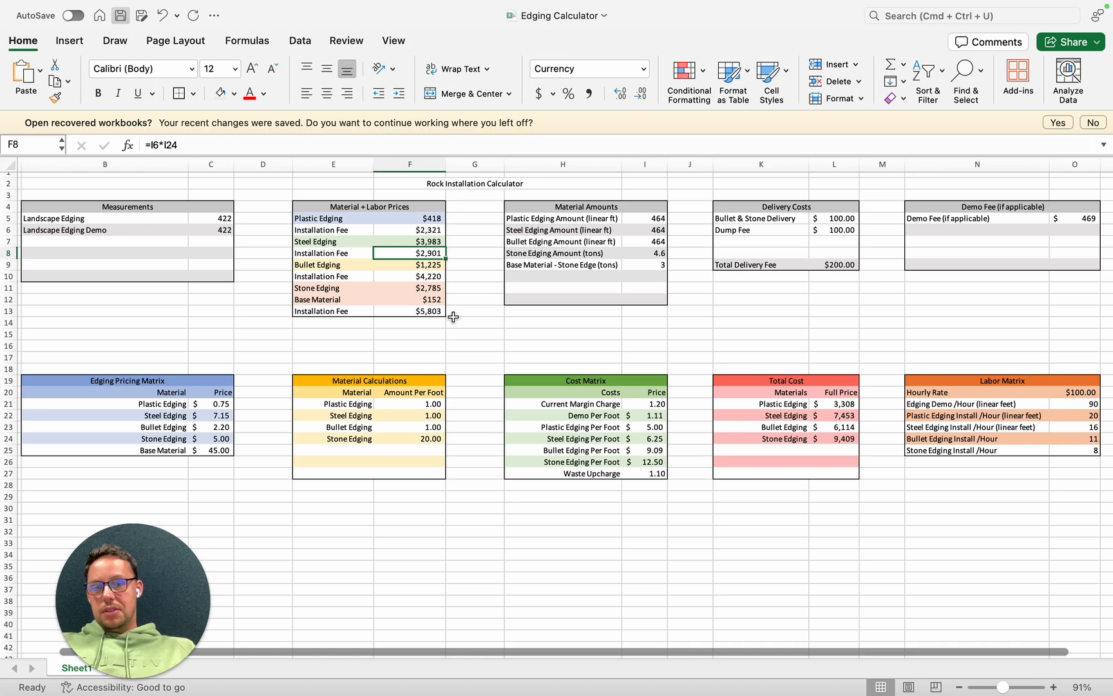
# - Review the bullet edging price formula, its unit price, hourly install rate, cost per foot and installation fee formula
pyautogui.click(416, 276)
pyautogui.click(416, 265)
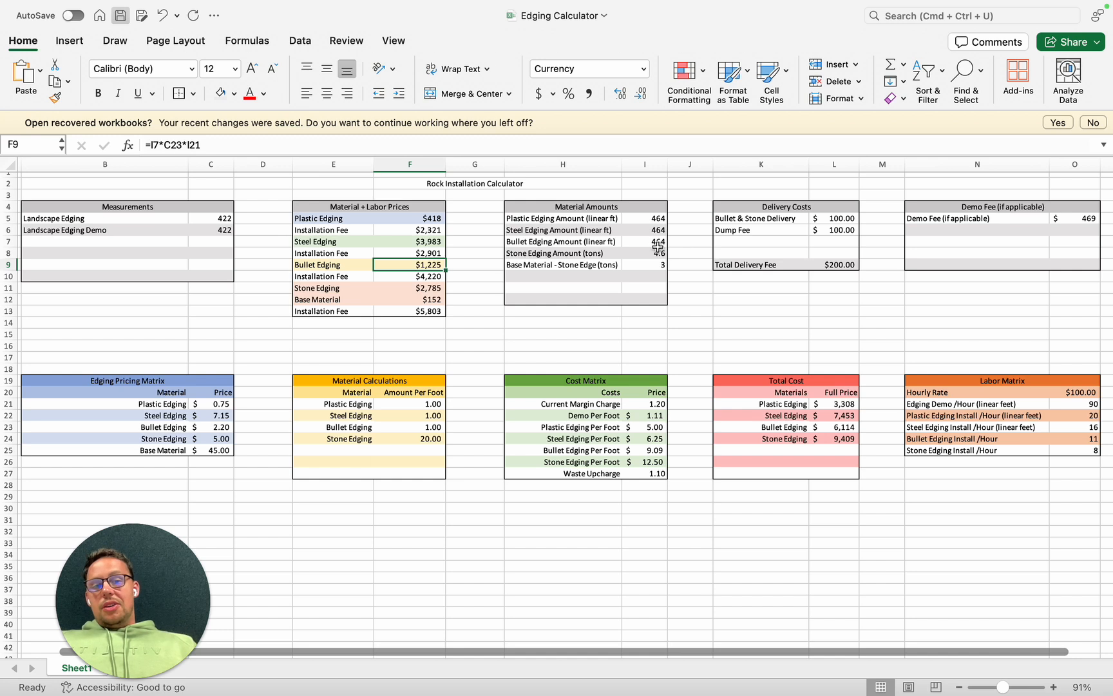
pyautogui.click(224, 427)
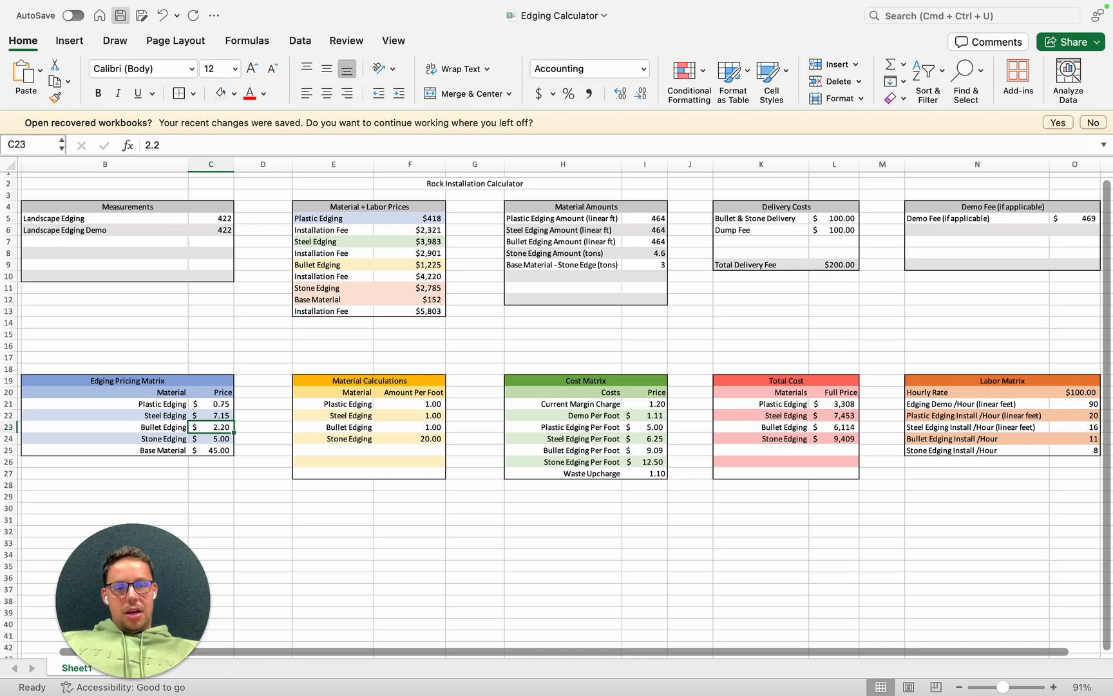
pyautogui.click(1076, 439)
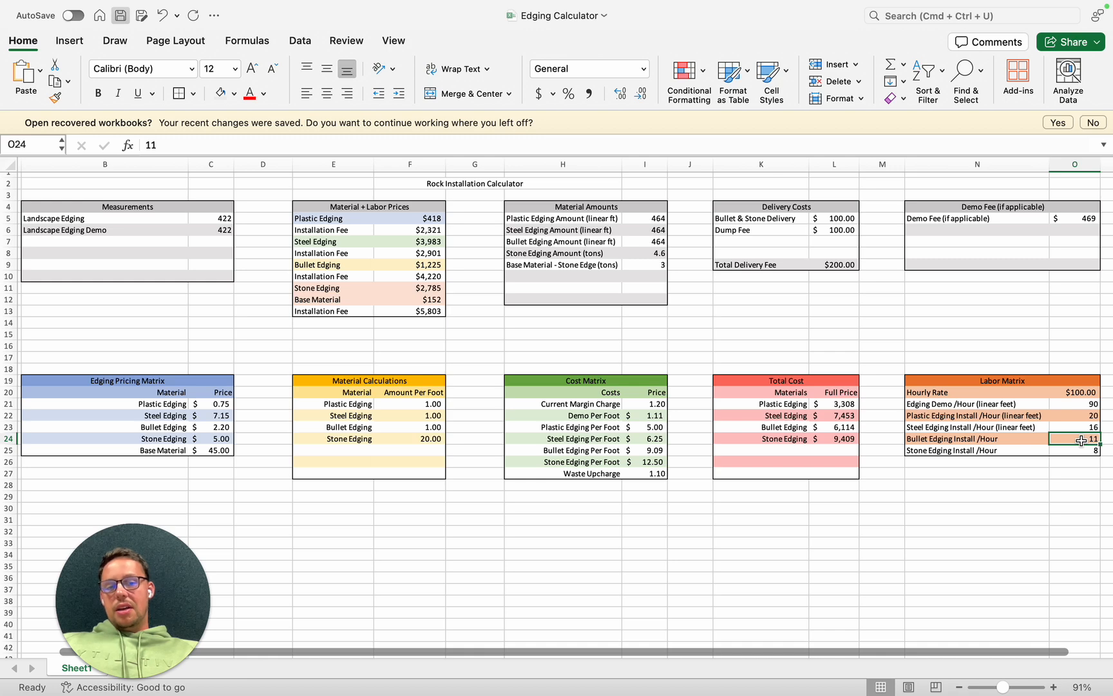
pyautogui.click(644, 451)
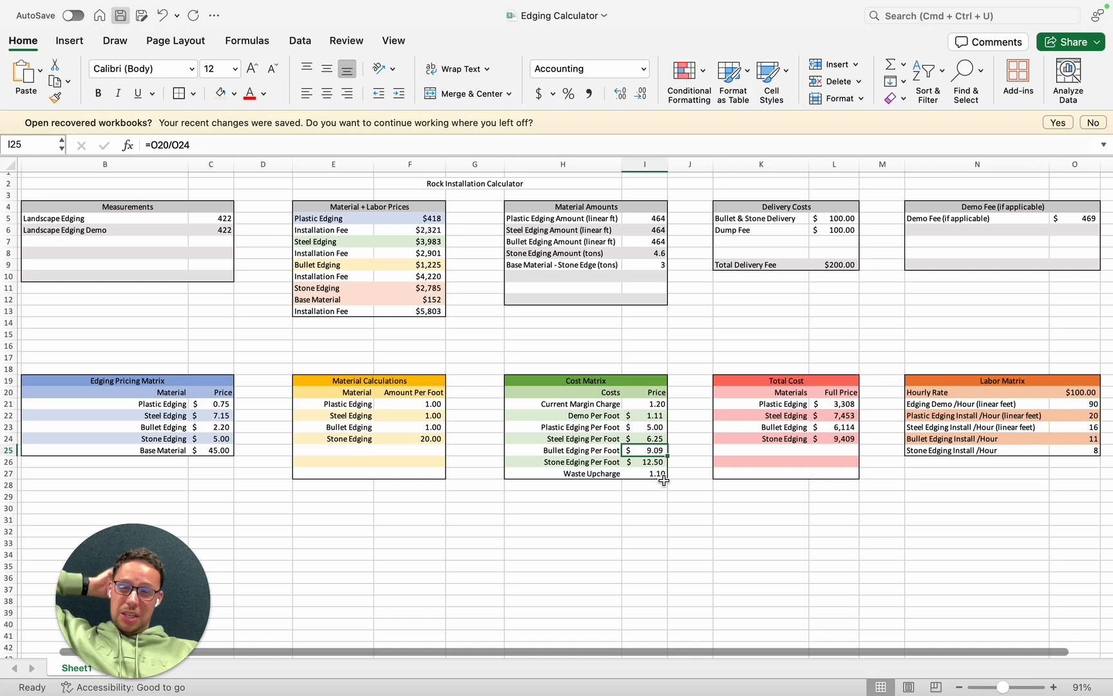
pyautogui.click(415, 269)
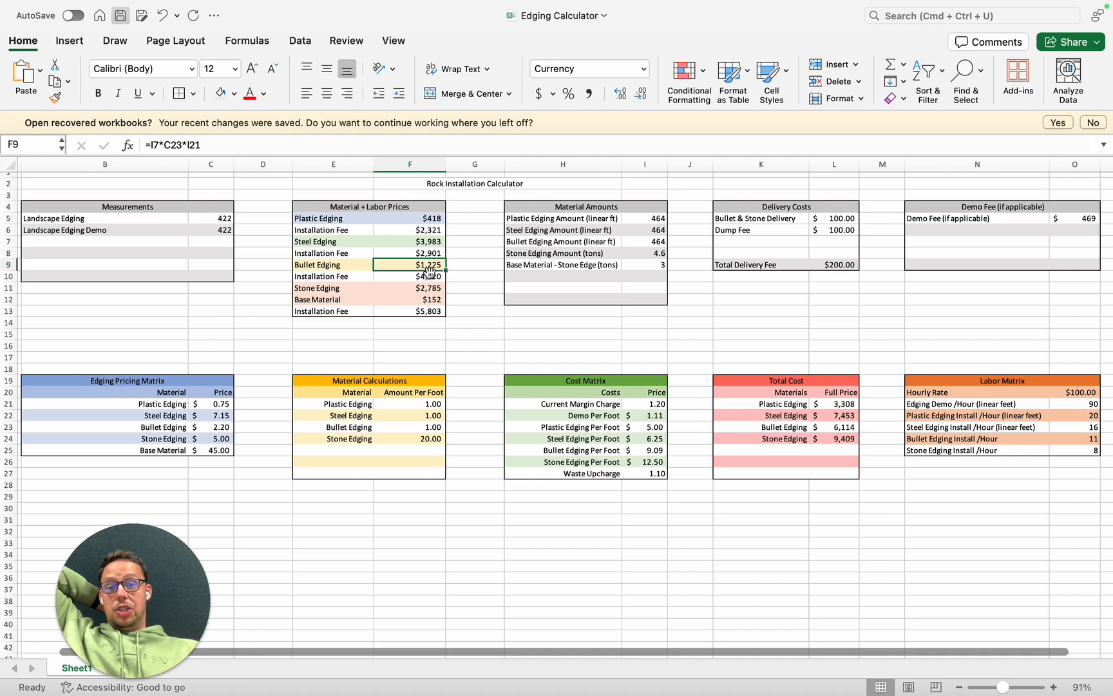
pyautogui.click(437, 276)
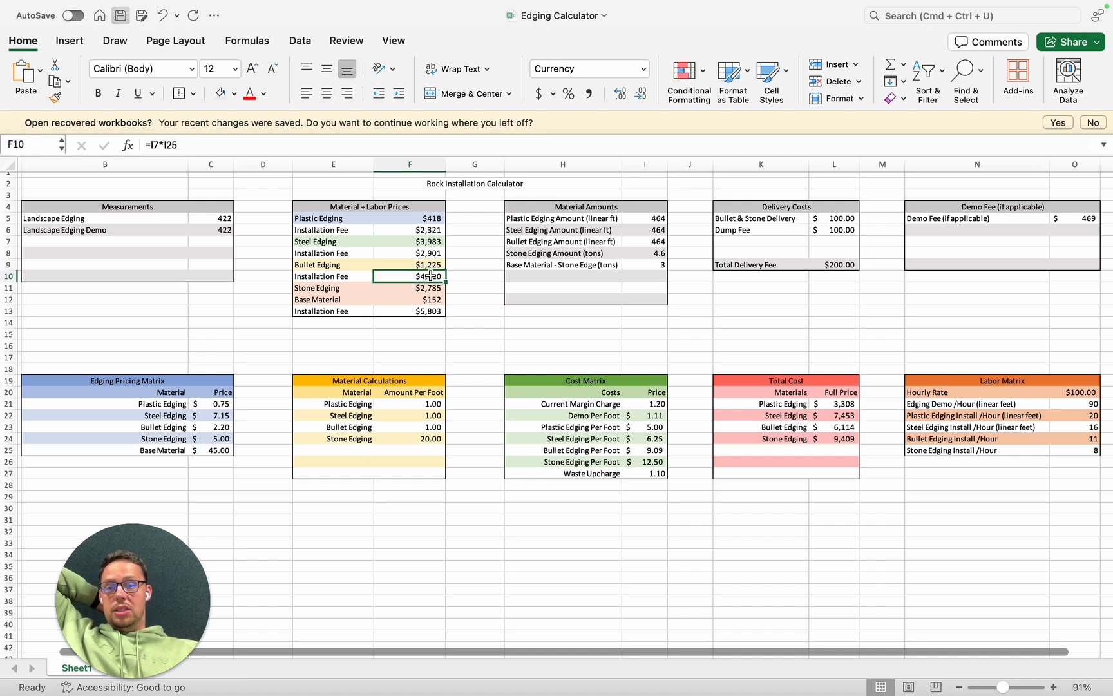
# - Examine the stone edging price formula, the Landscape Edging measurement, and the per-foot amounts for plastic, steel and stone edging
pyautogui.click(426, 288)
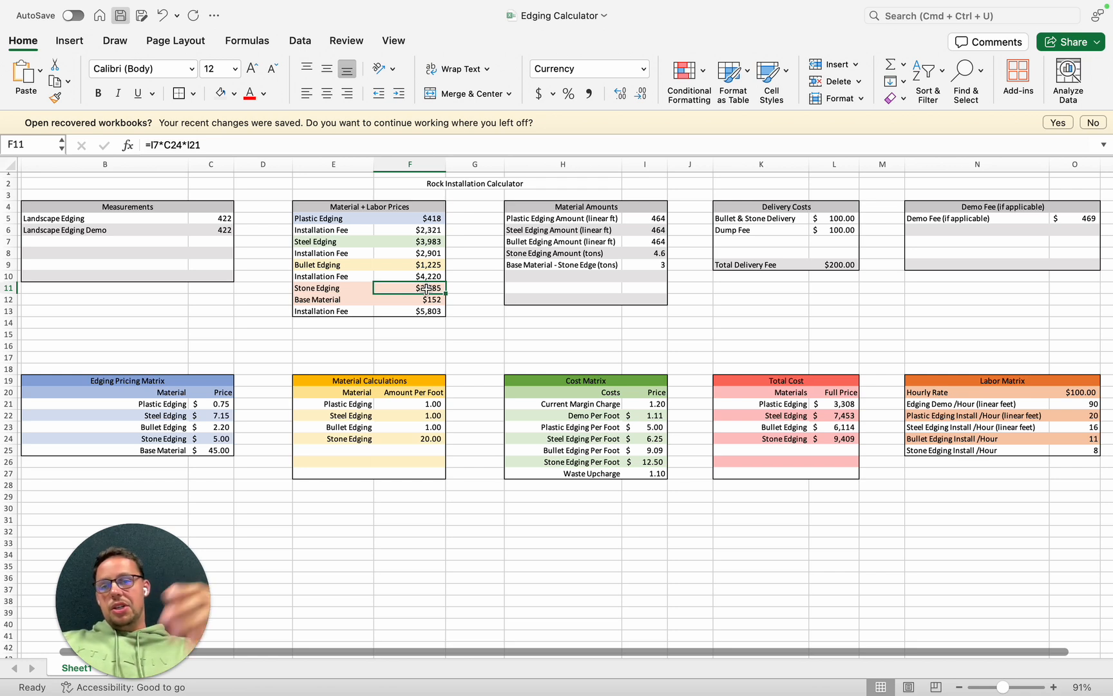
pyautogui.click(215, 220)
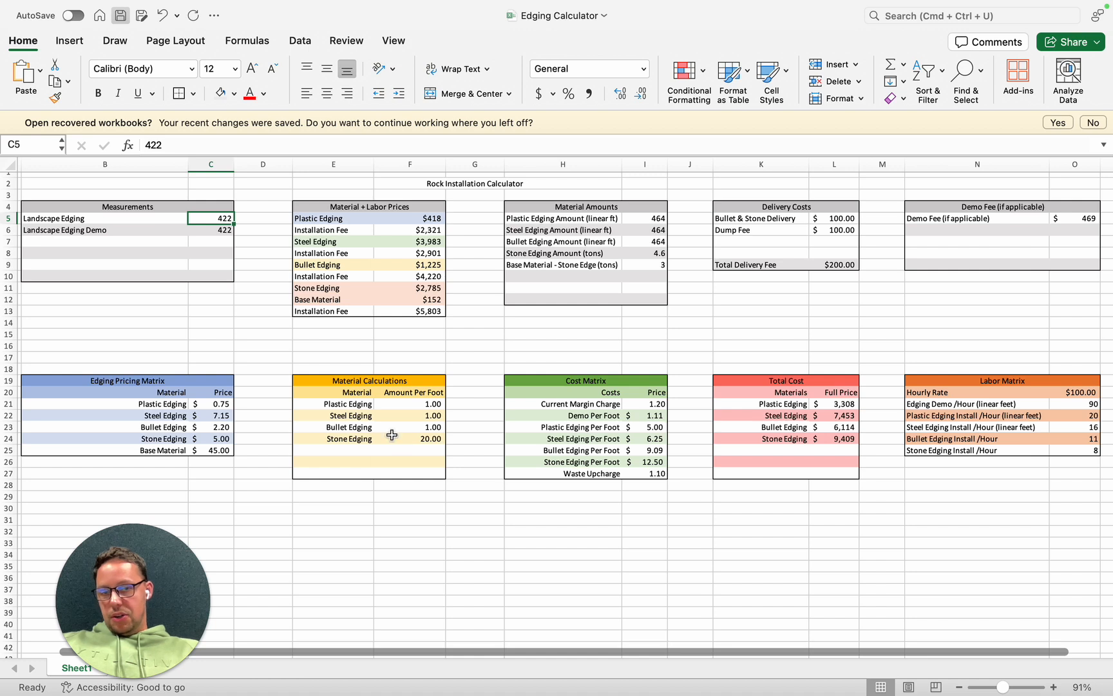
pyautogui.click(413, 403)
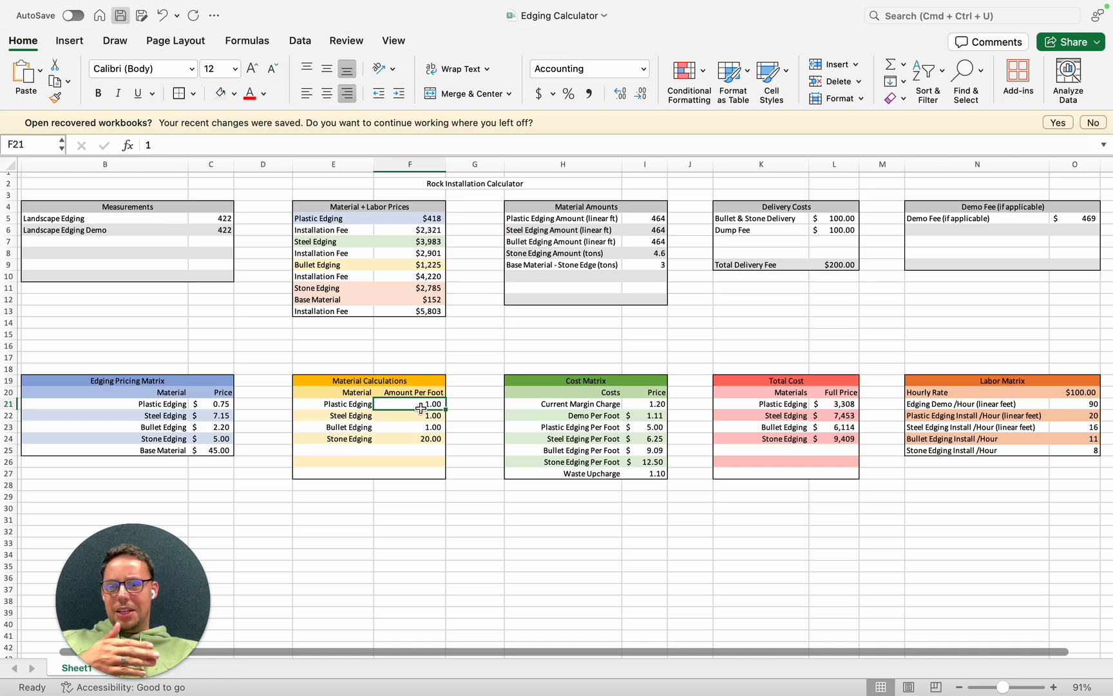
pyautogui.click(414, 419)
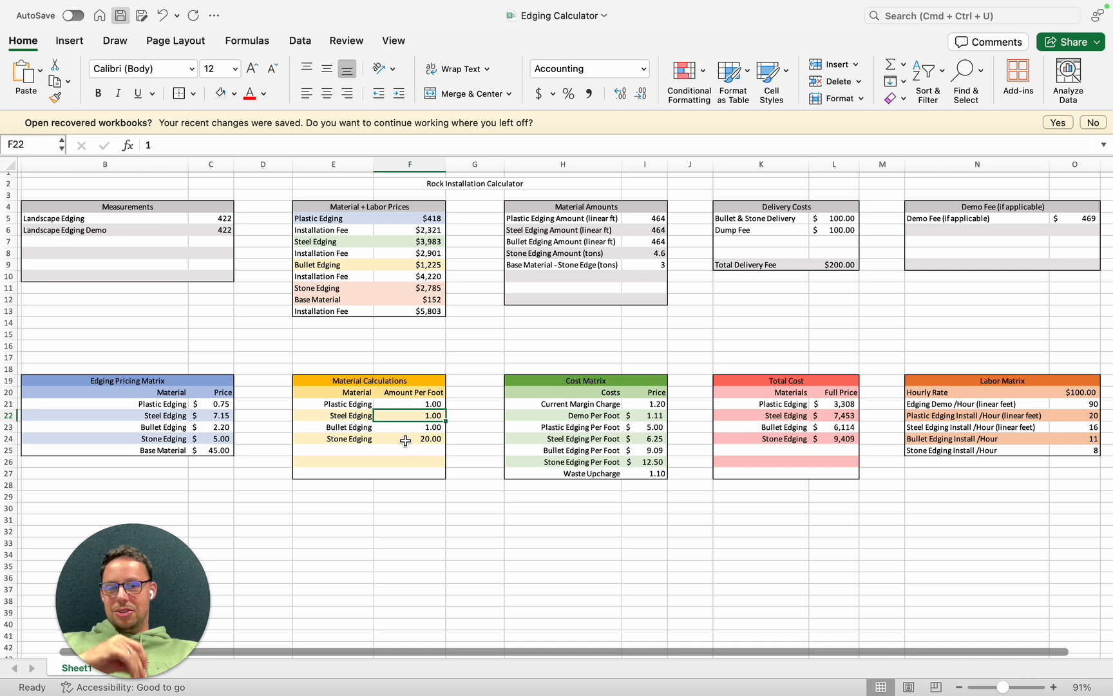
pyautogui.click(407, 440)
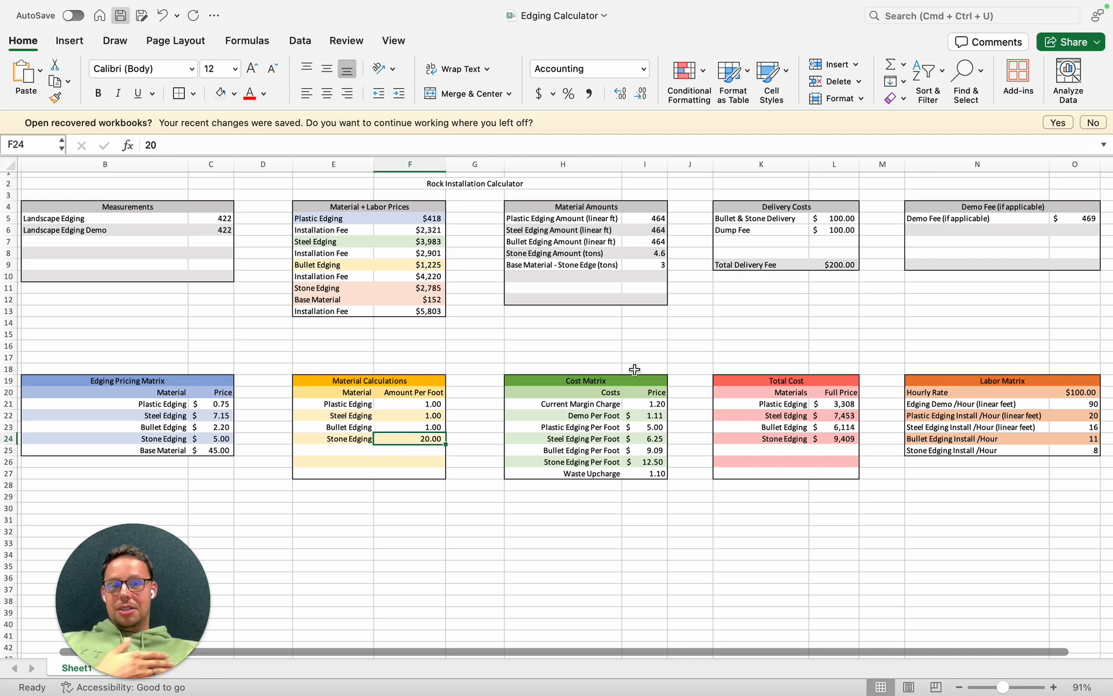
# - Trace the cells that the stone edging tonnage formula references and check the base material amount formula
pyautogui.click(651, 254)
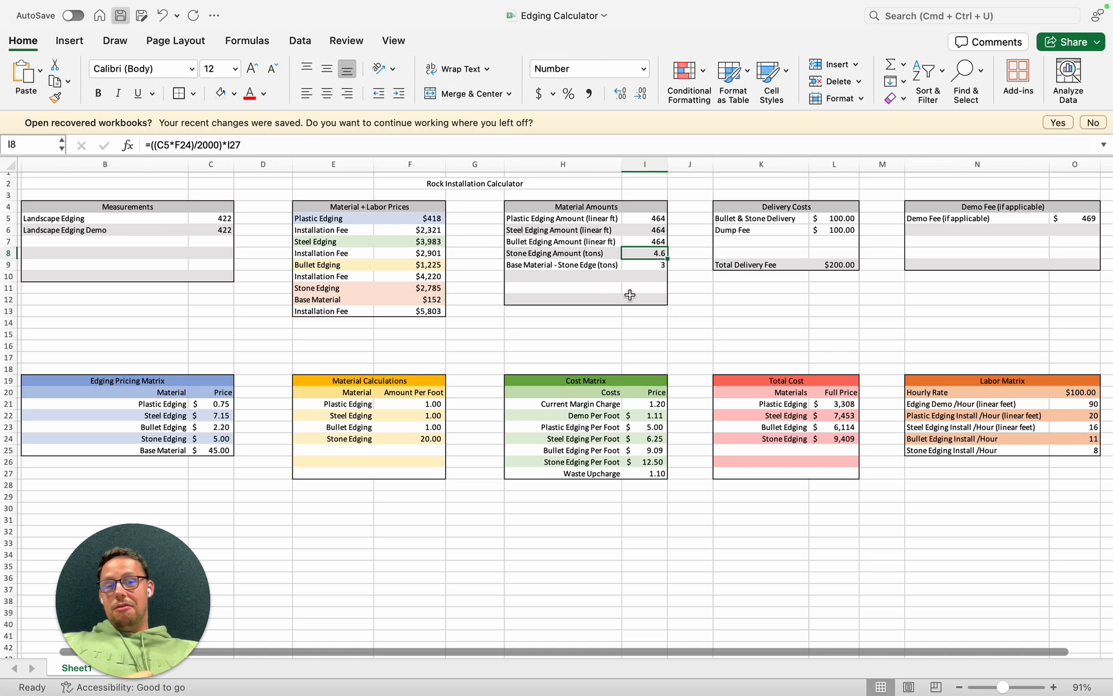
pyautogui.click(298, 143)
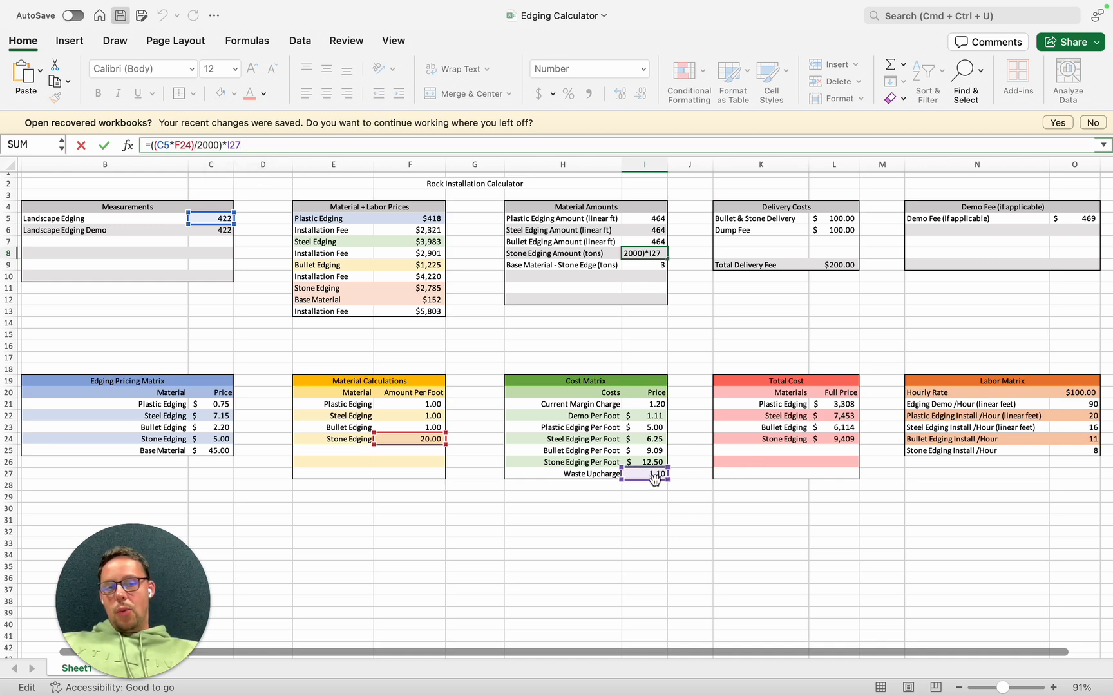
pyautogui.press('Return')
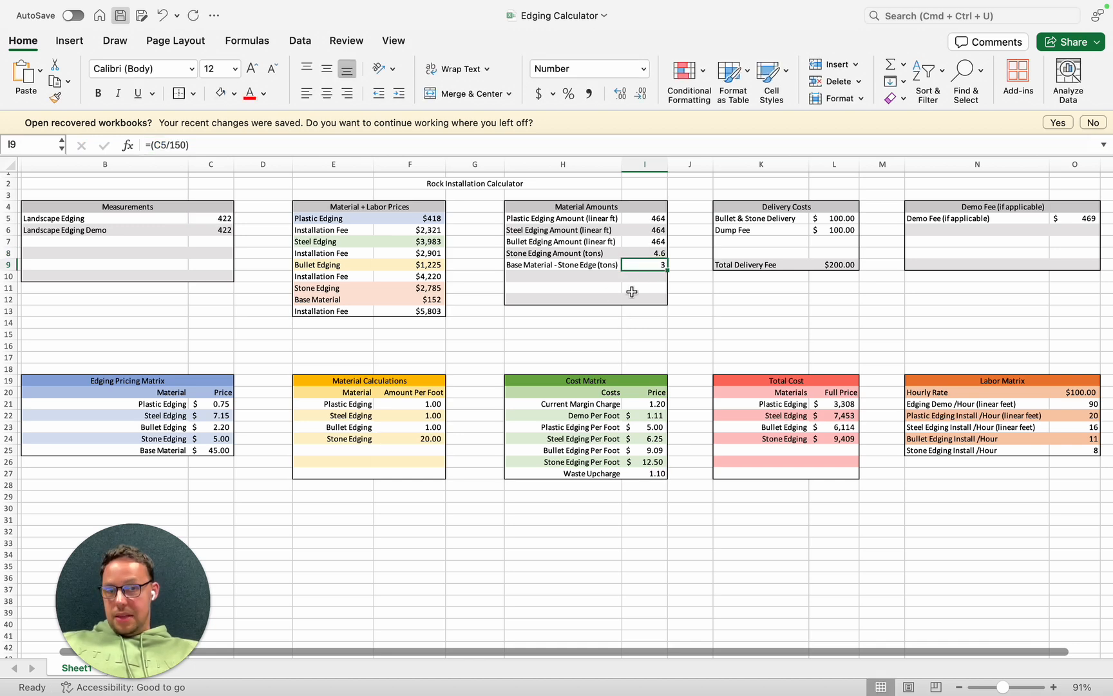
# - Fill the stone edging Installation Fee row, label and price, with the recently used light pink color
pyautogui.click(335, 314)
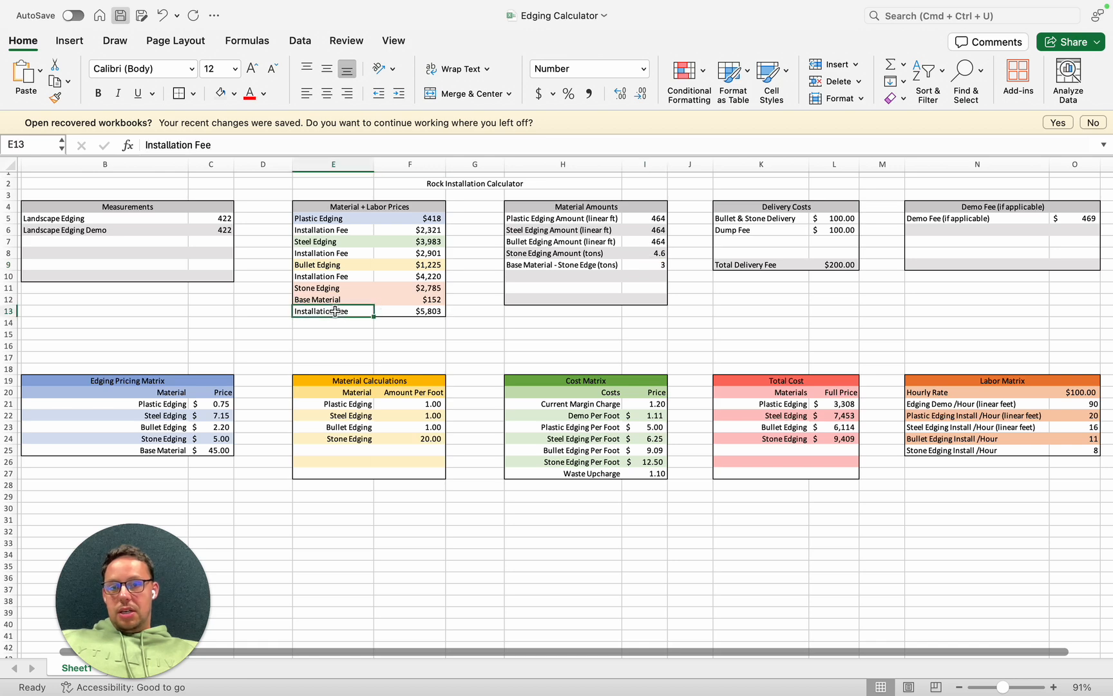
pyautogui.keyDown('shift'); pyautogui.click(400, 312); pyautogui.keyUp('shift')
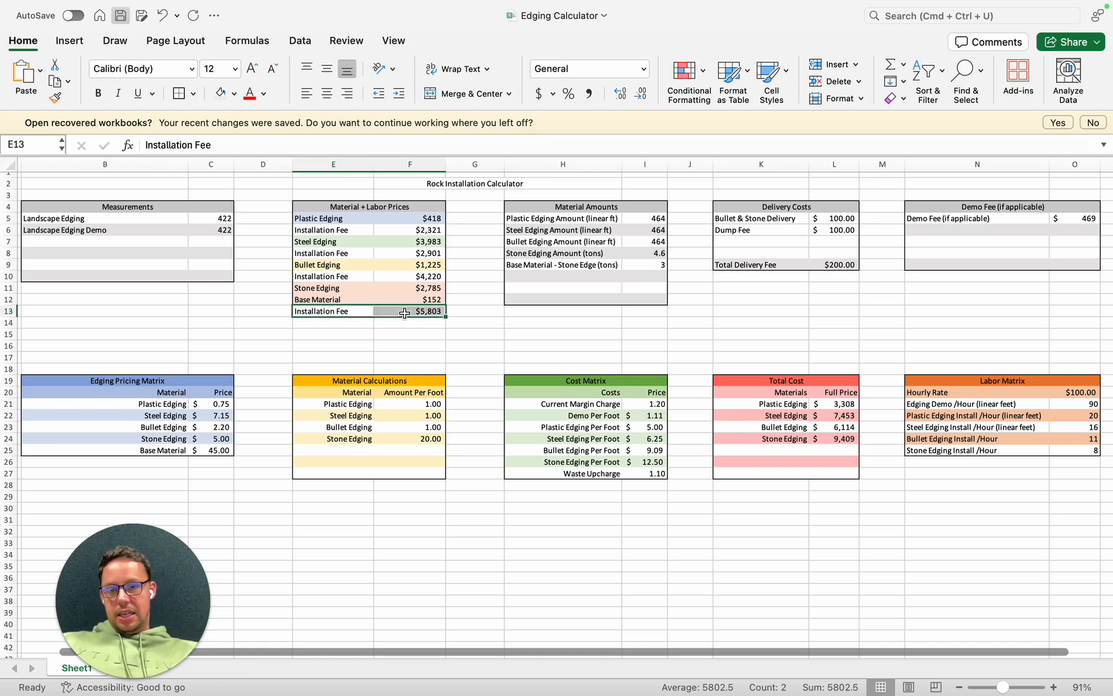
pyautogui.click(263, 94)
pyautogui.click(235, 94)
pyautogui.click(236, 95)
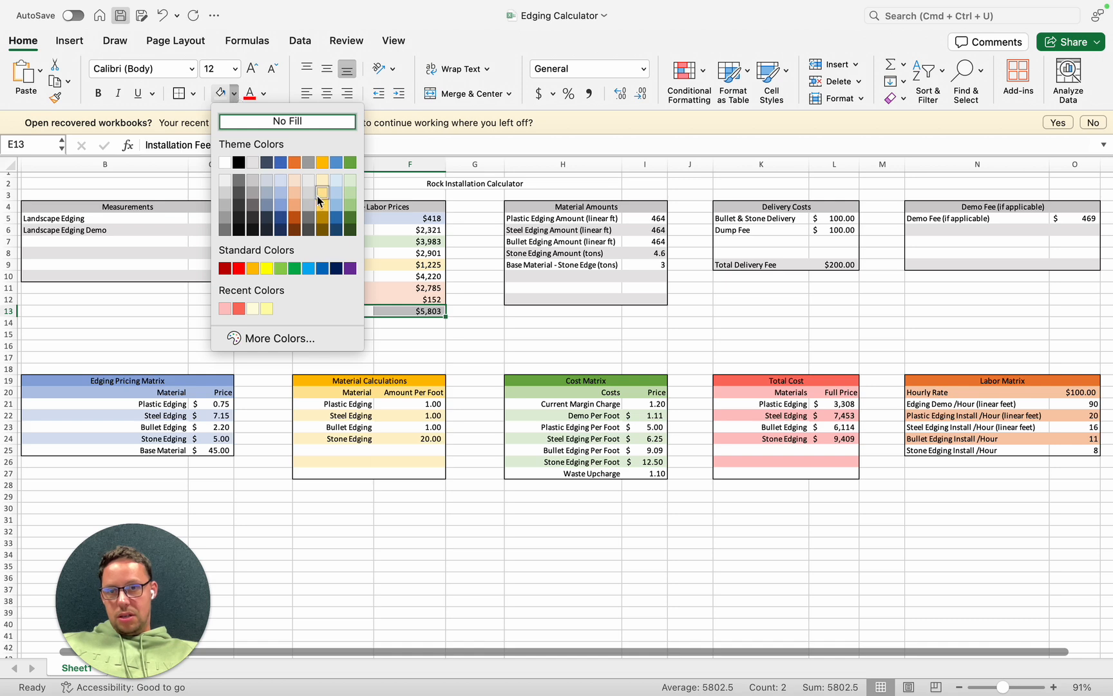
pyautogui.click(227, 311)
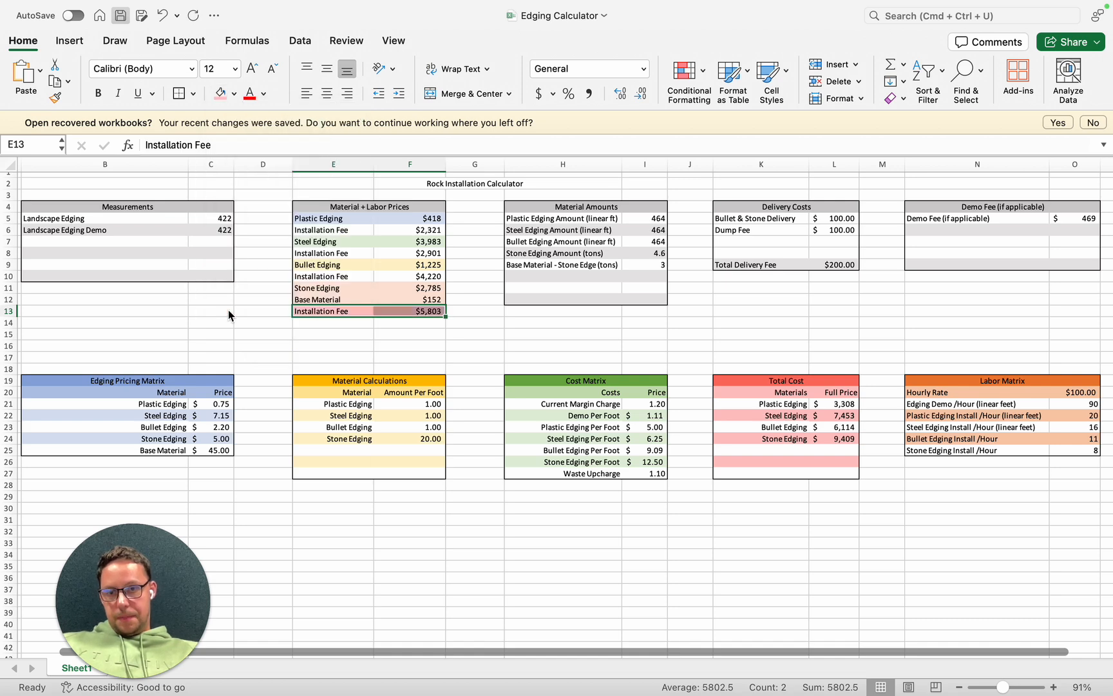
# - Recolor the stone edging Installation Fee row, label and price, with the light orange theme fill used on the stone edging rows above
pyautogui.click(480, 324)
pyautogui.click(346, 314)
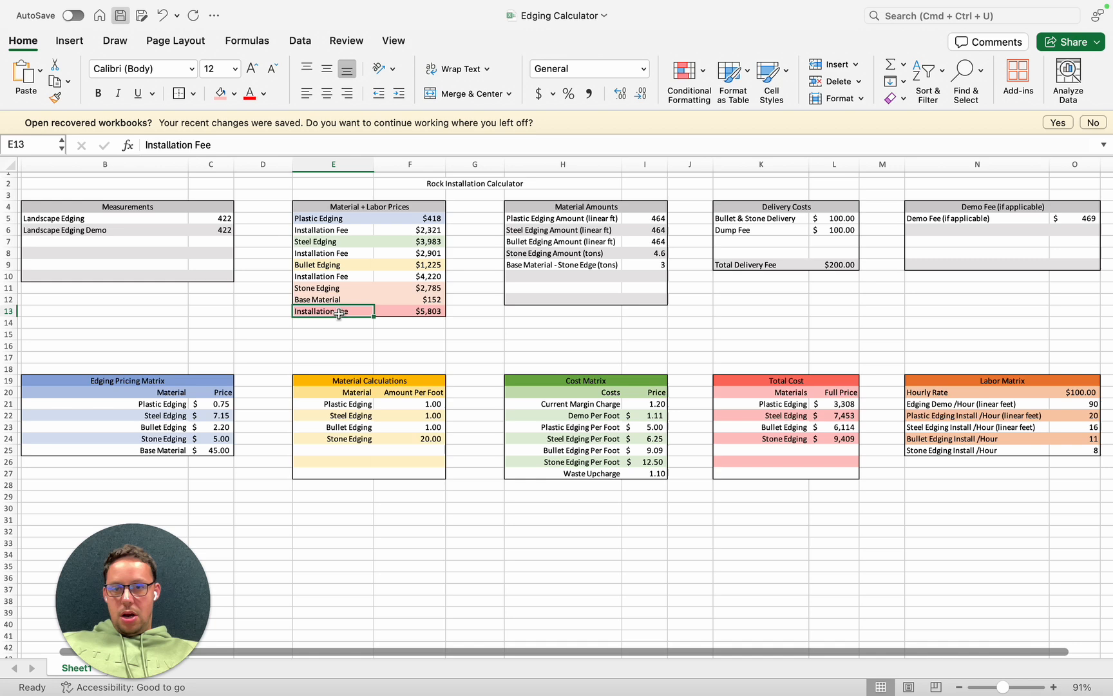
pyautogui.keyDown('shift'); pyautogui.click(386, 312); pyautogui.keyUp('shift')
pyautogui.click(231, 95)
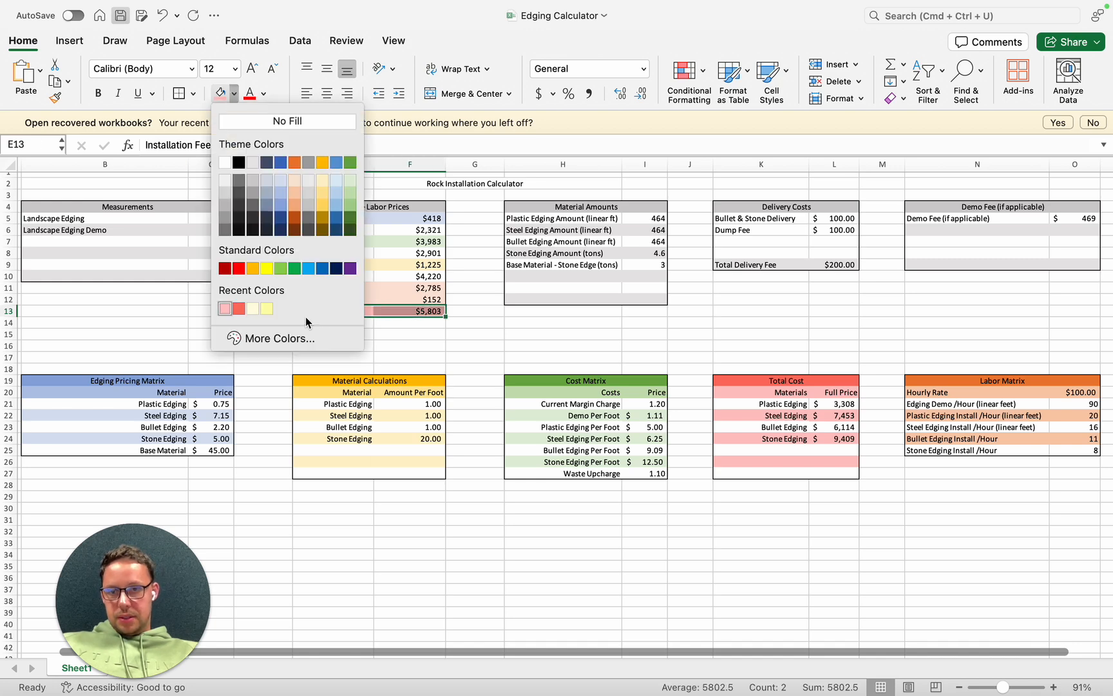
pyautogui.click(295, 183)
pyautogui.click(416, 346)
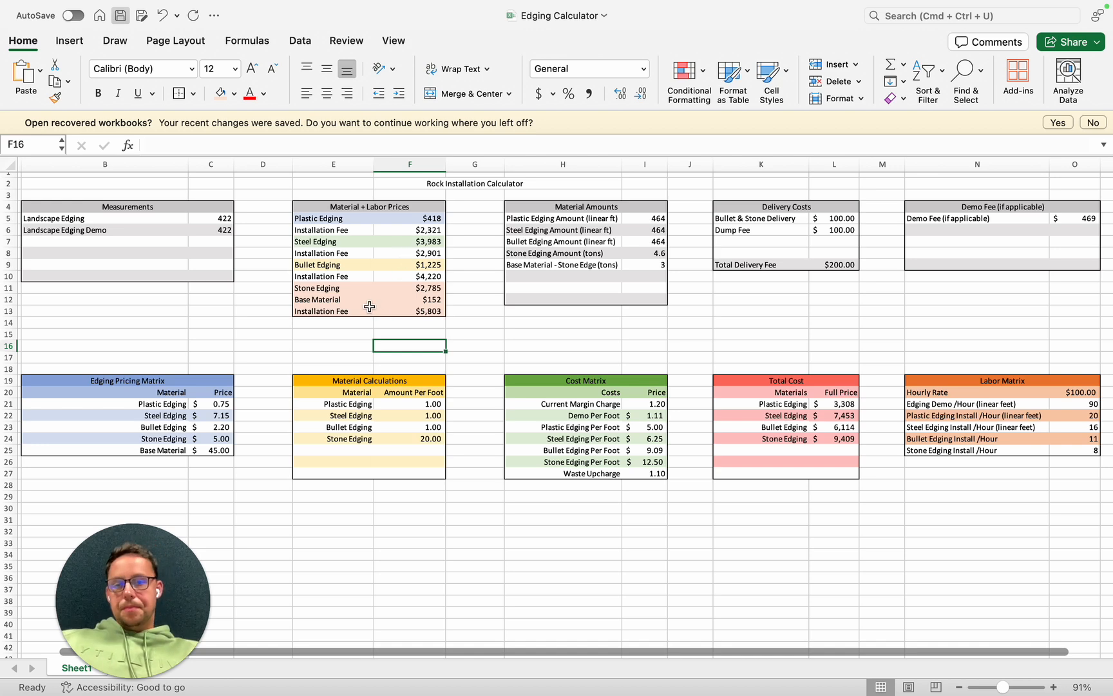
# - Trace the base material price formula to its tonnage formula and the Landscape Edging measurement
pyautogui.click(425, 300)
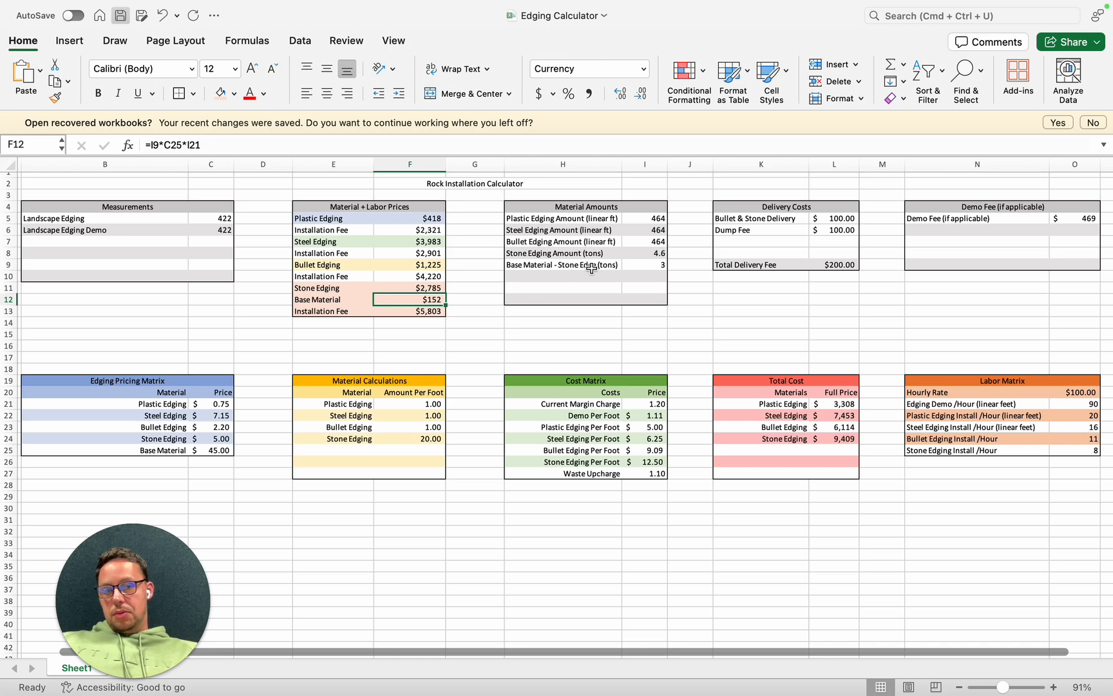
pyautogui.click(660, 264)
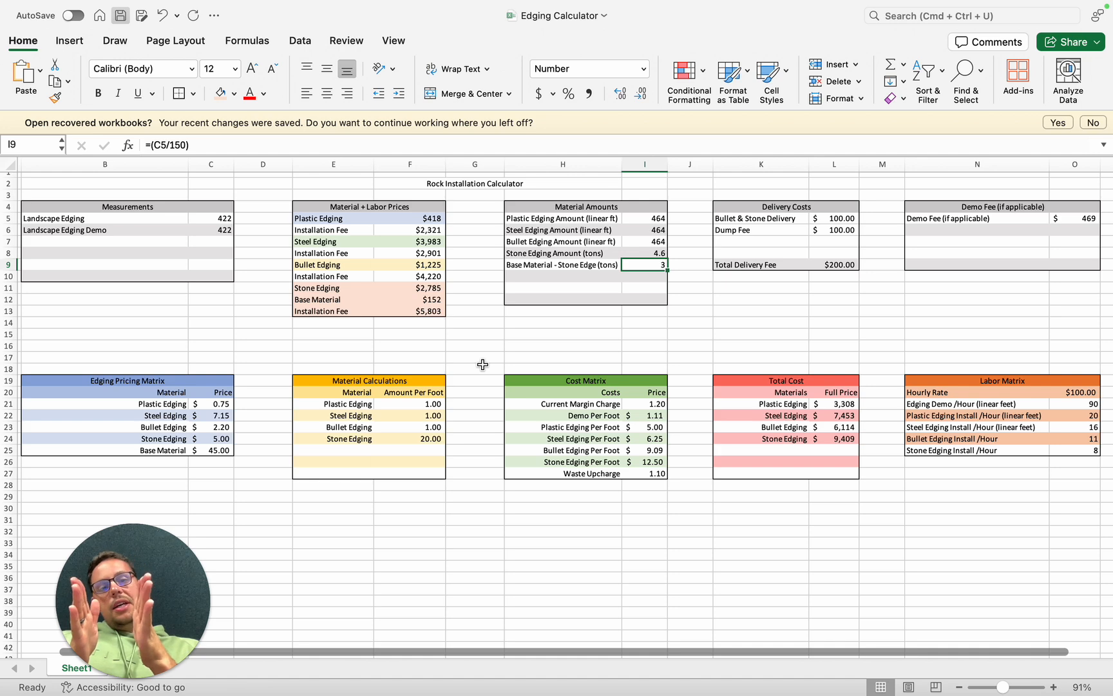
pyautogui.click(211, 221)
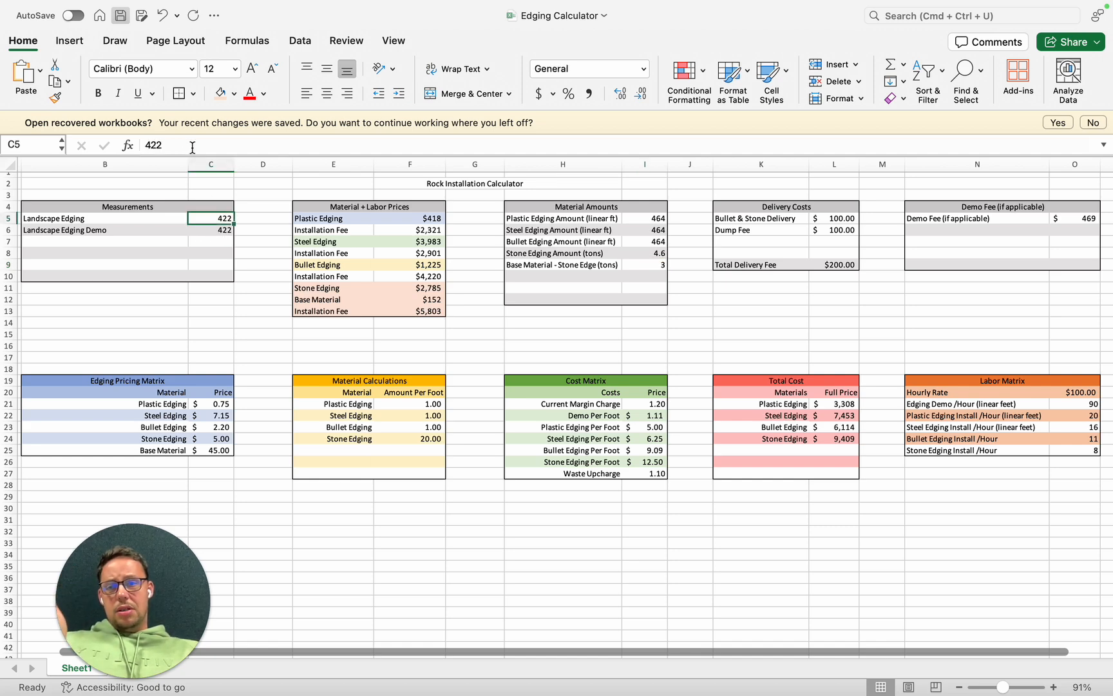
pyautogui.click(188, 145)
# - Change the Base Material - Stone Edge tonnage formula in I9 to =(C5/2)/75
pyautogui.doubleClick(642, 265)
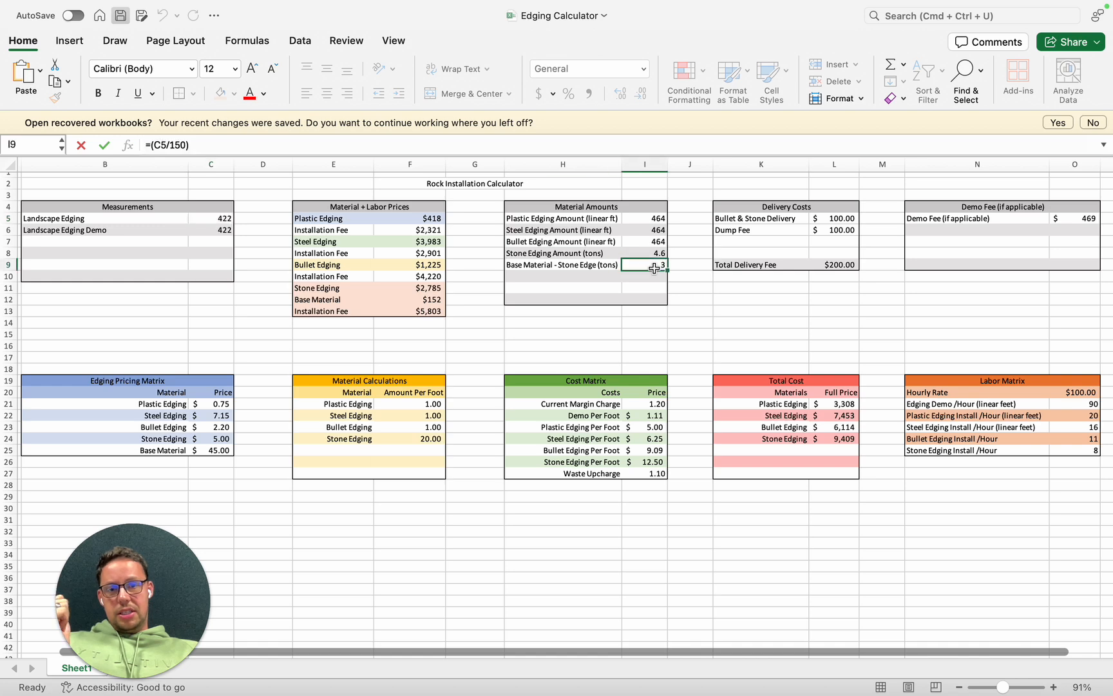
pyautogui.click(203, 144)
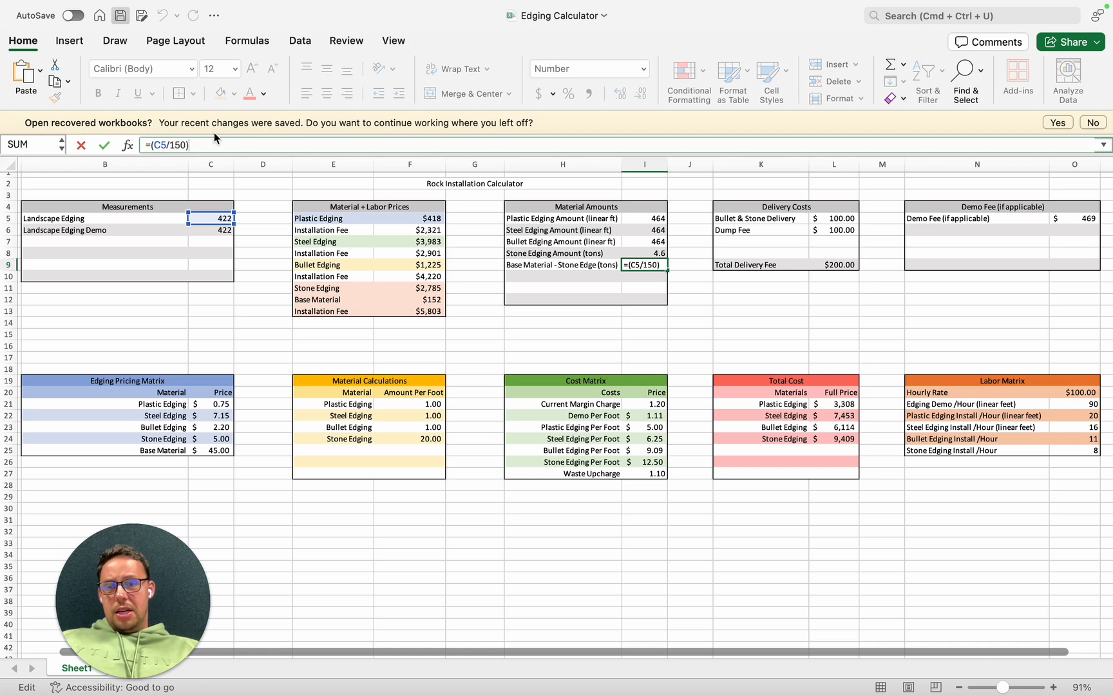
pyautogui.press('BackSpace')
pyautogui.press('BackSpace')
pyautogui.press('BackSpace')
pyautogui.press('BackSpace')
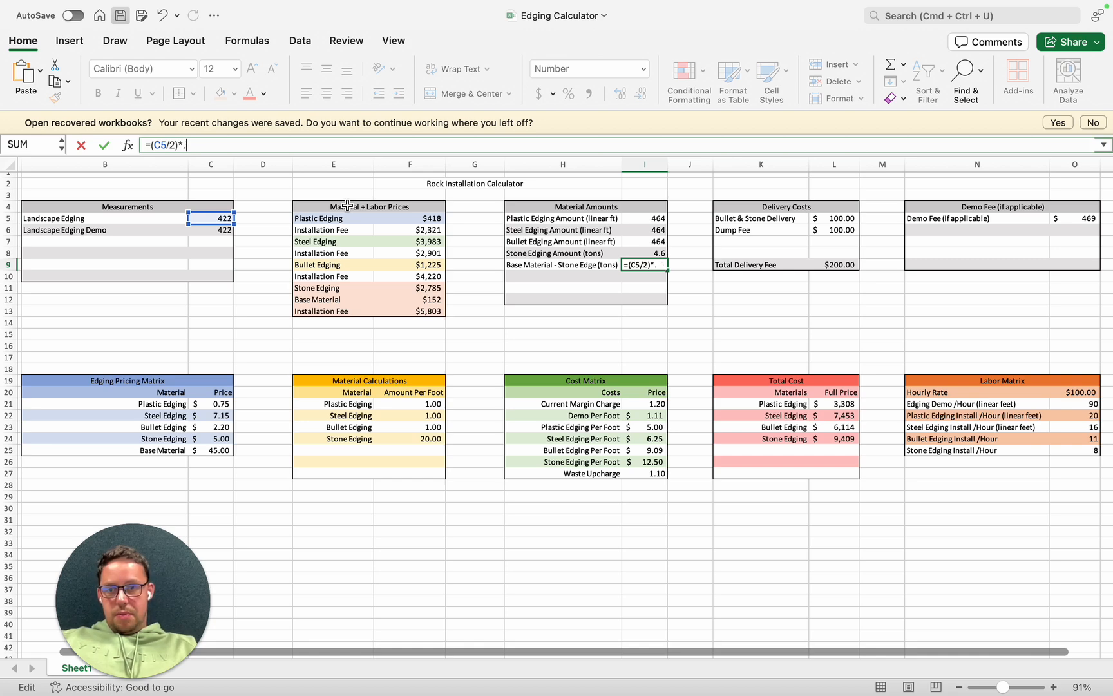
pyautogui.press('Return')
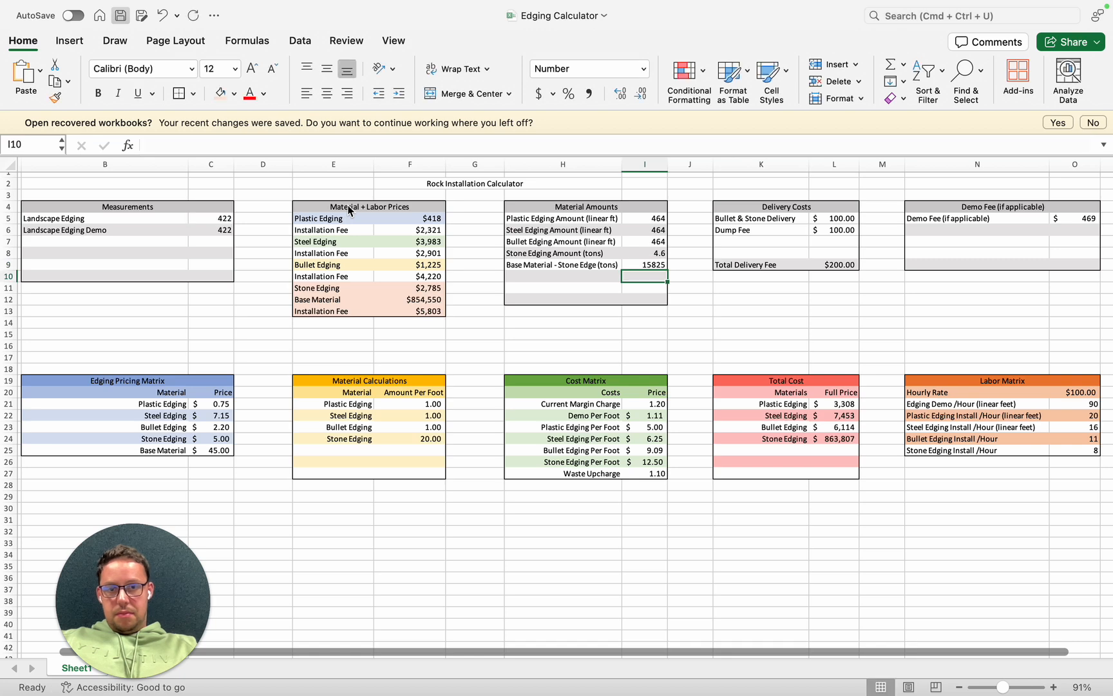
pyautogui.press('Up')
pyautogui.click(256, 145)
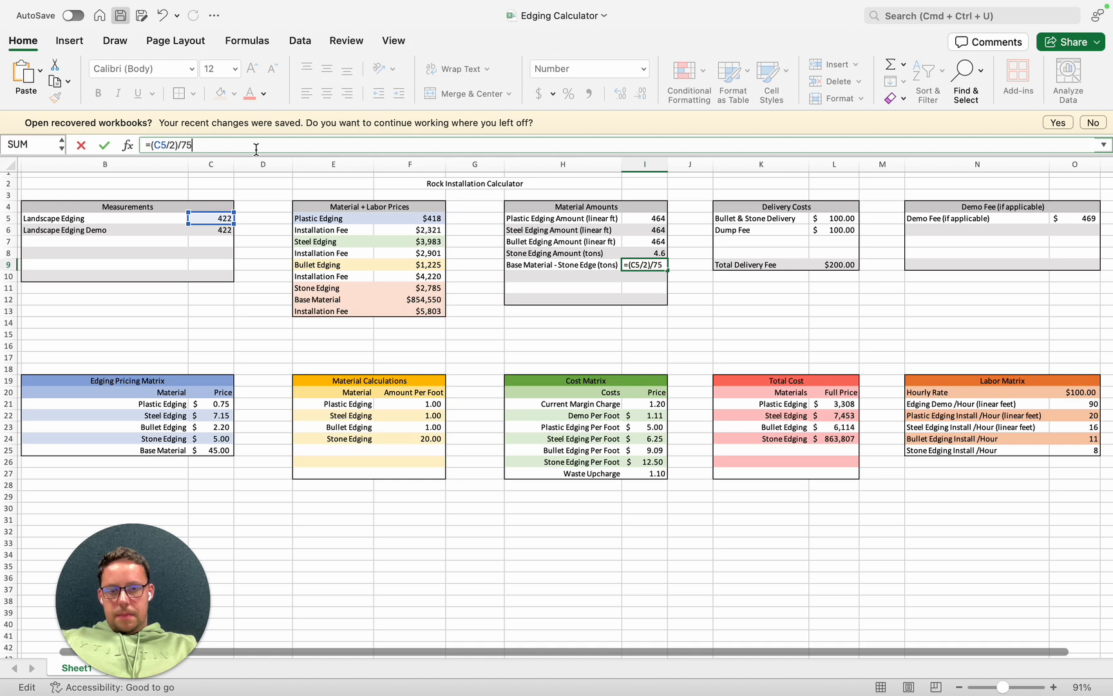
pyautogui.press('Return')
pyautogui.press('Up')
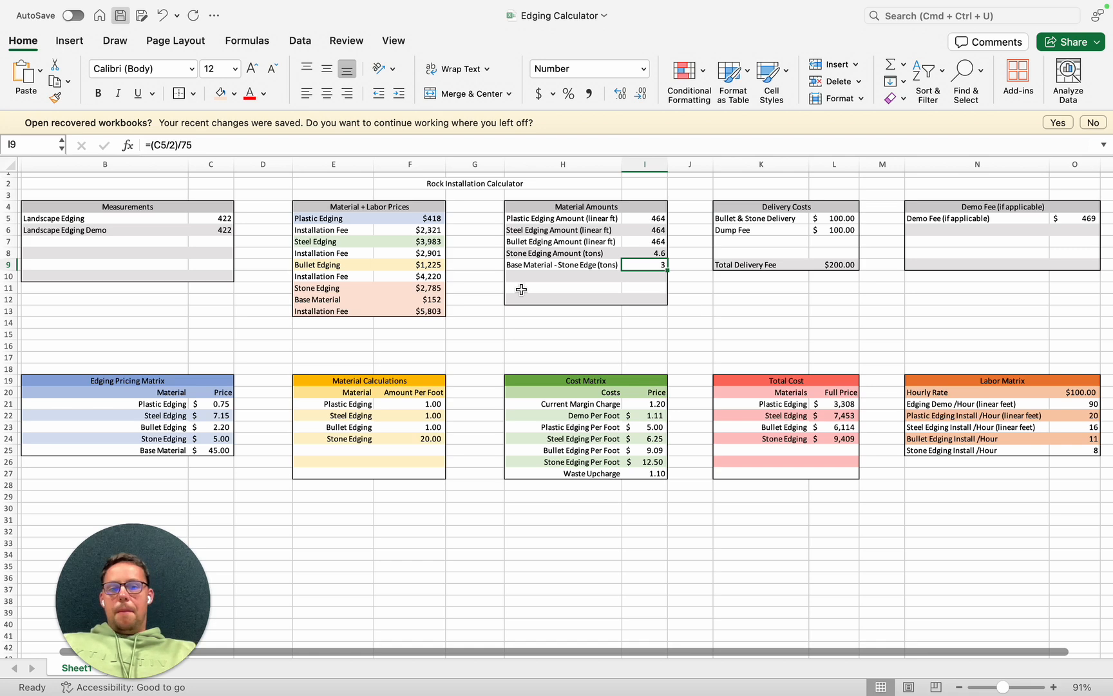
# - Review the stone edging installation fee formula, its install rate per hour and the stone edging price formula
pyautogui.click(432, 313)
pyautogui.click(1081, 449)
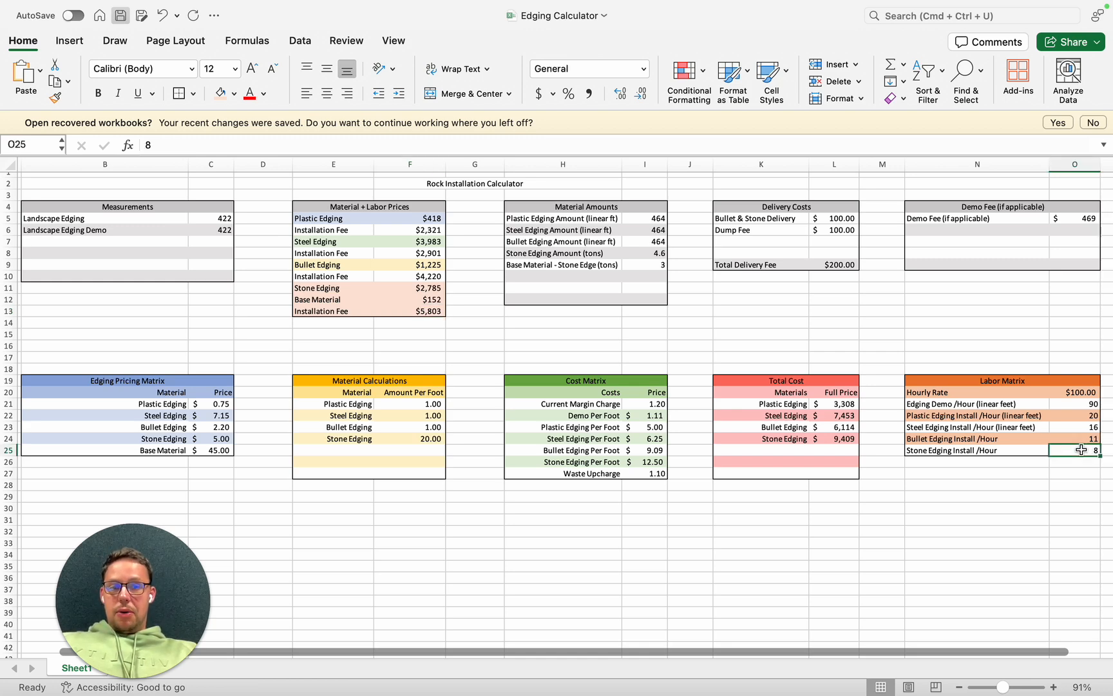
pyautogui.click(406, 287)
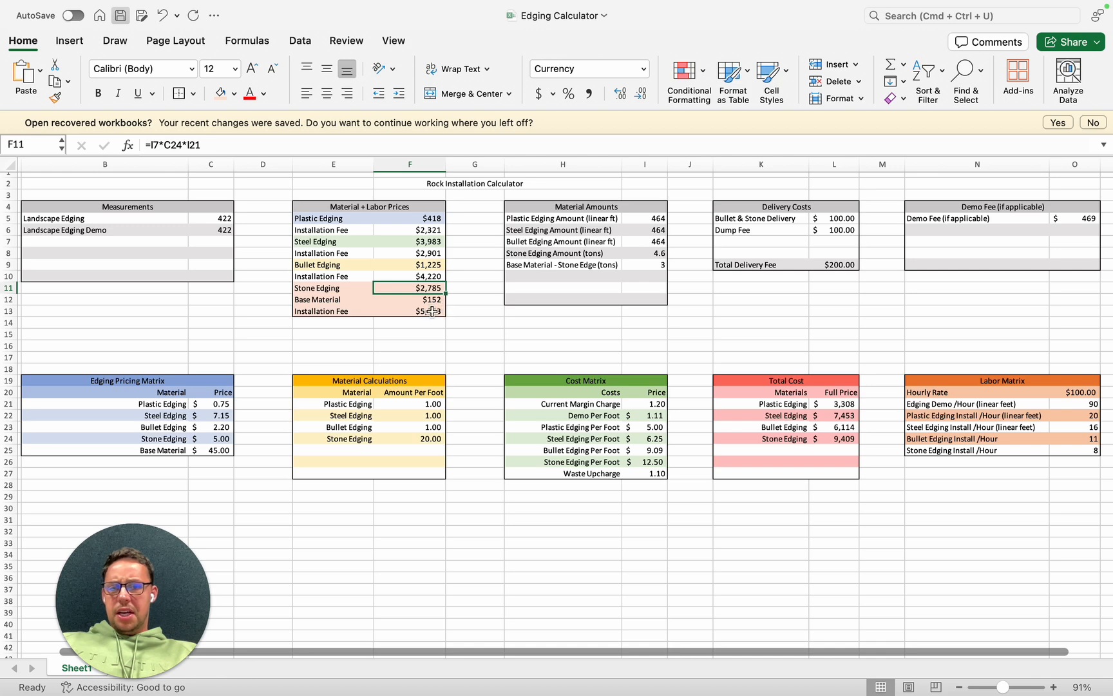
pyautogui.click(431, 311)
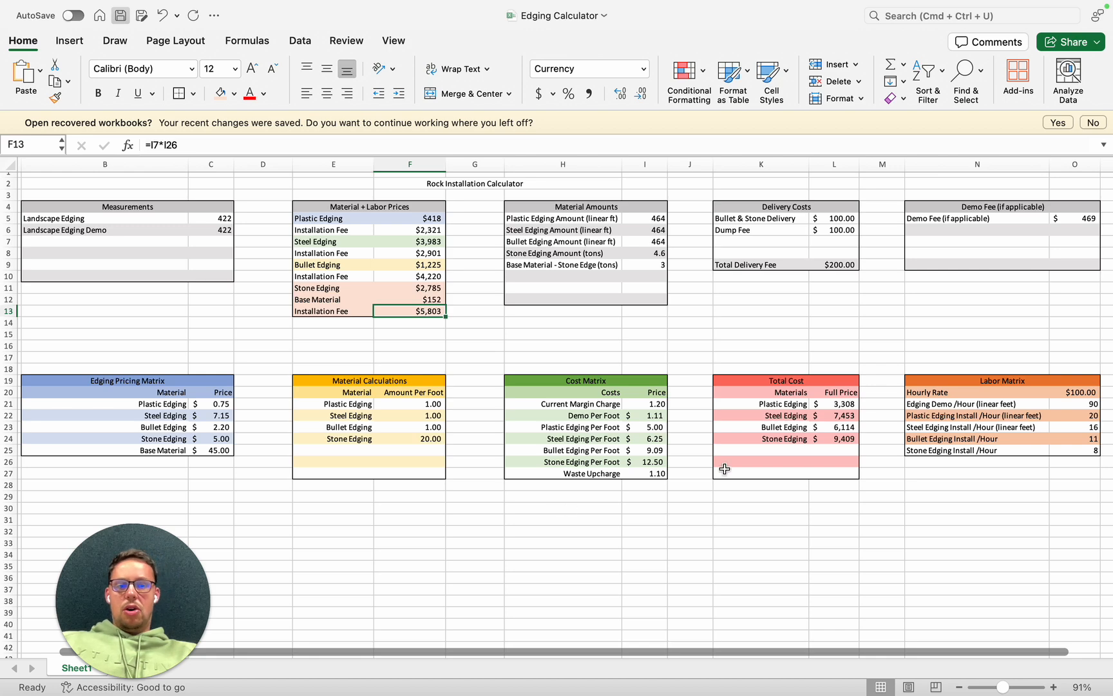
# - Examine the Total Cost formulas for plastic, steel and bullet edging and the cells the plastic one references
pyautogui.click(841, 403)
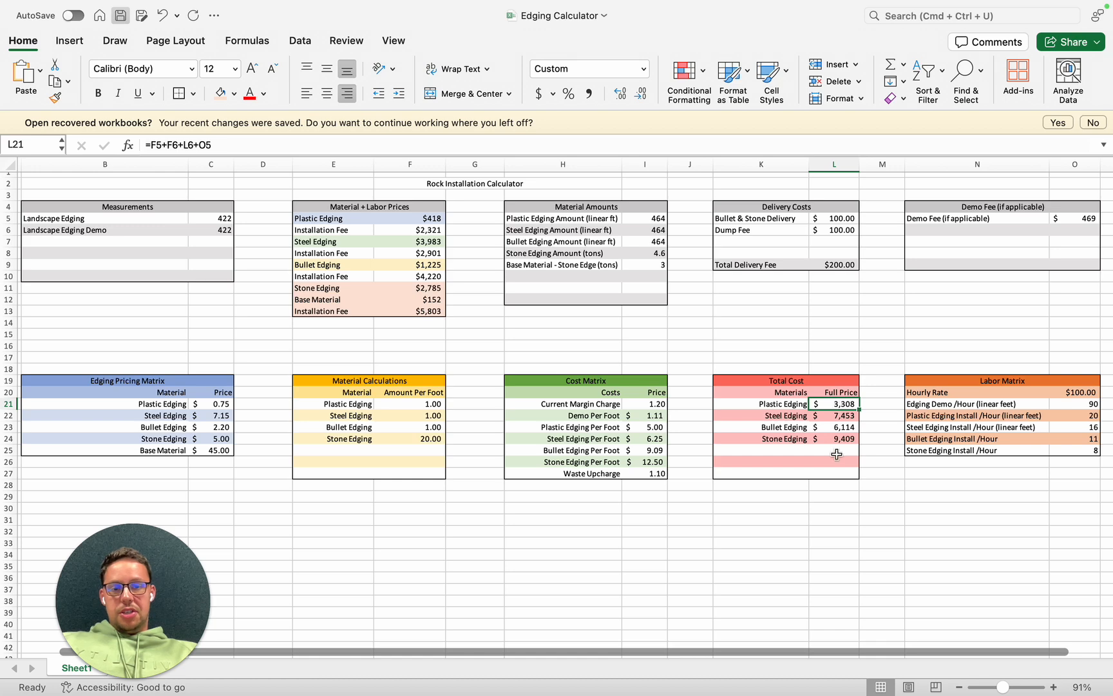
pyautogui.click(269, 148)
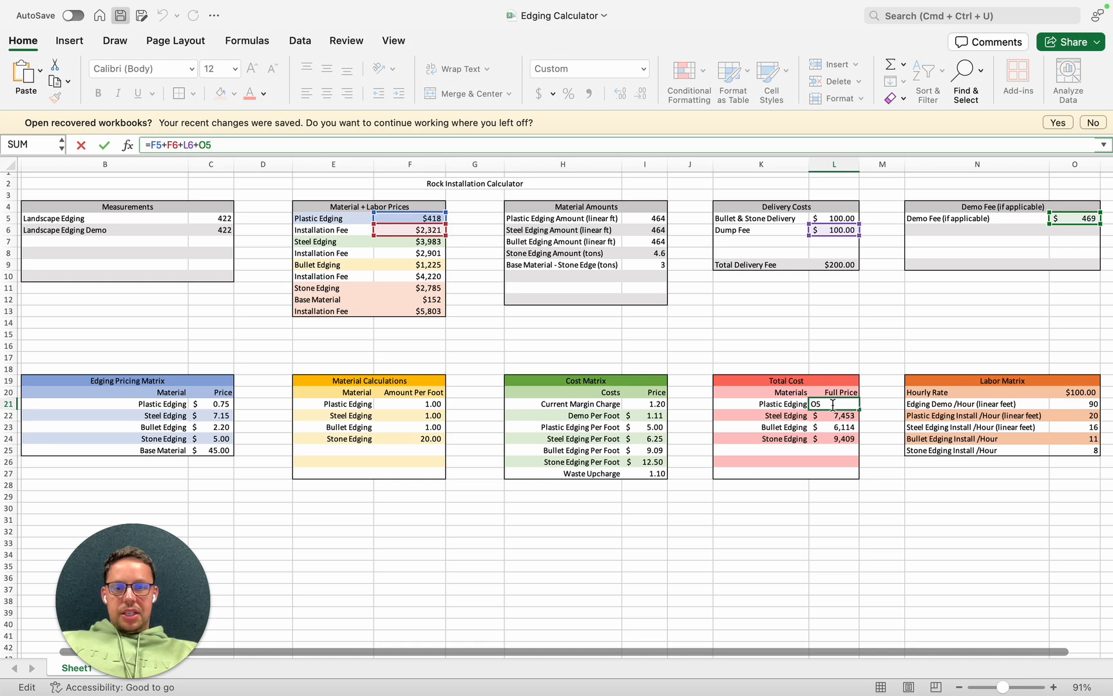
pyautogui.press('Return')
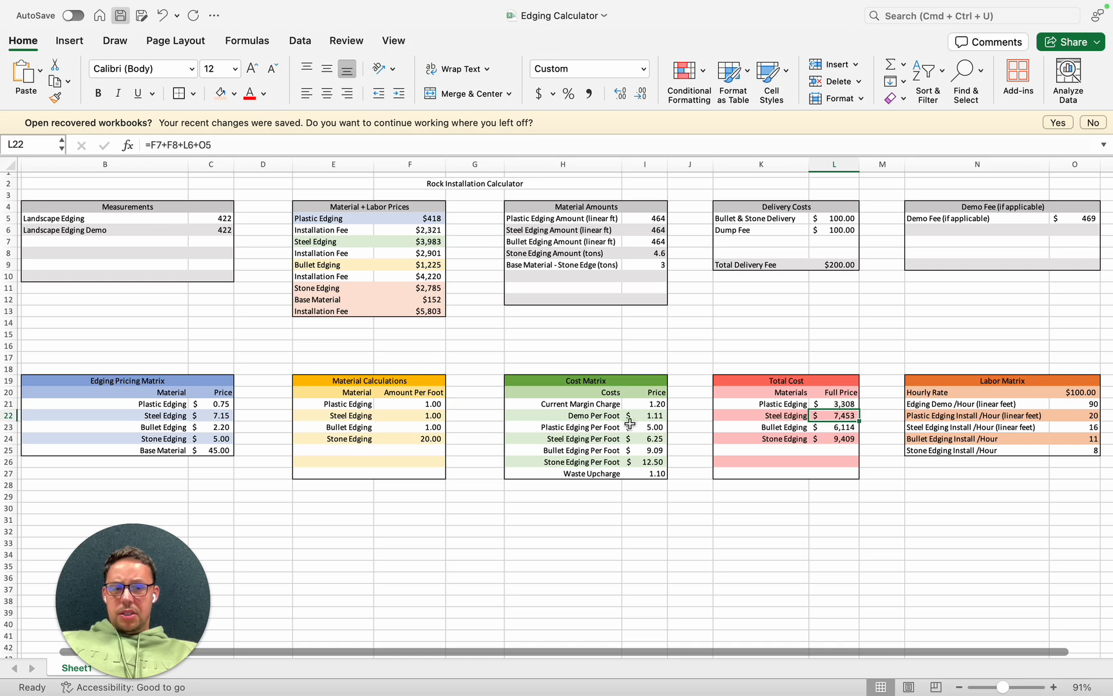
pyautogui.click(841, 428)
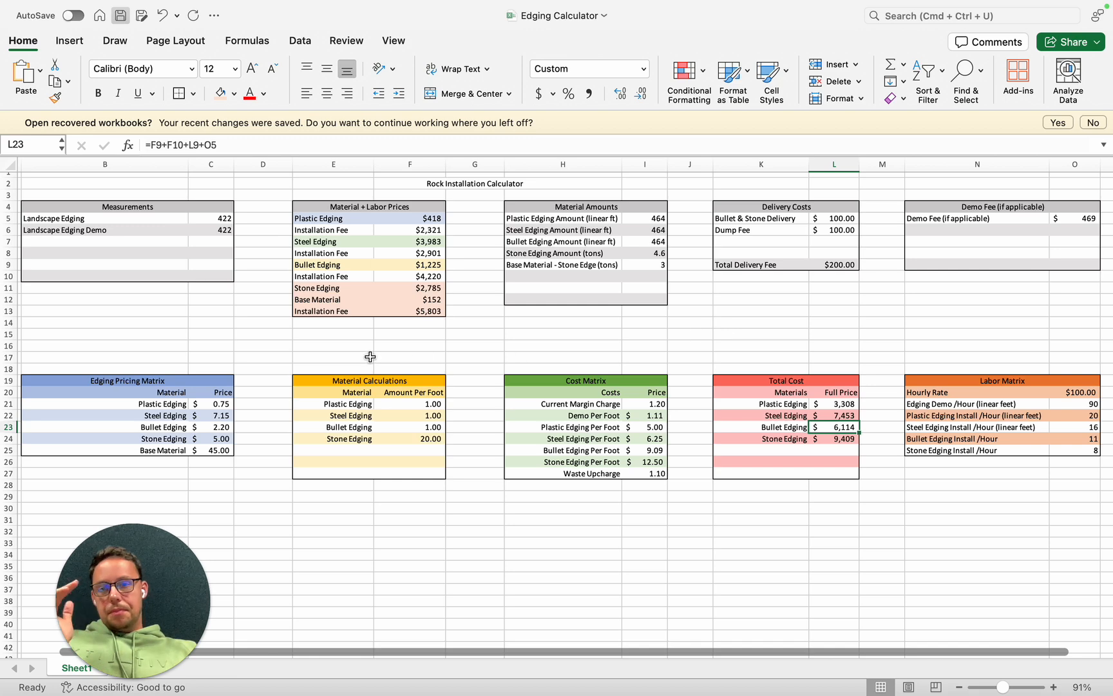
# - Review the edging measurements and all material prices in the Edging Pricing Matrix
pyautogui.click(222, 218)
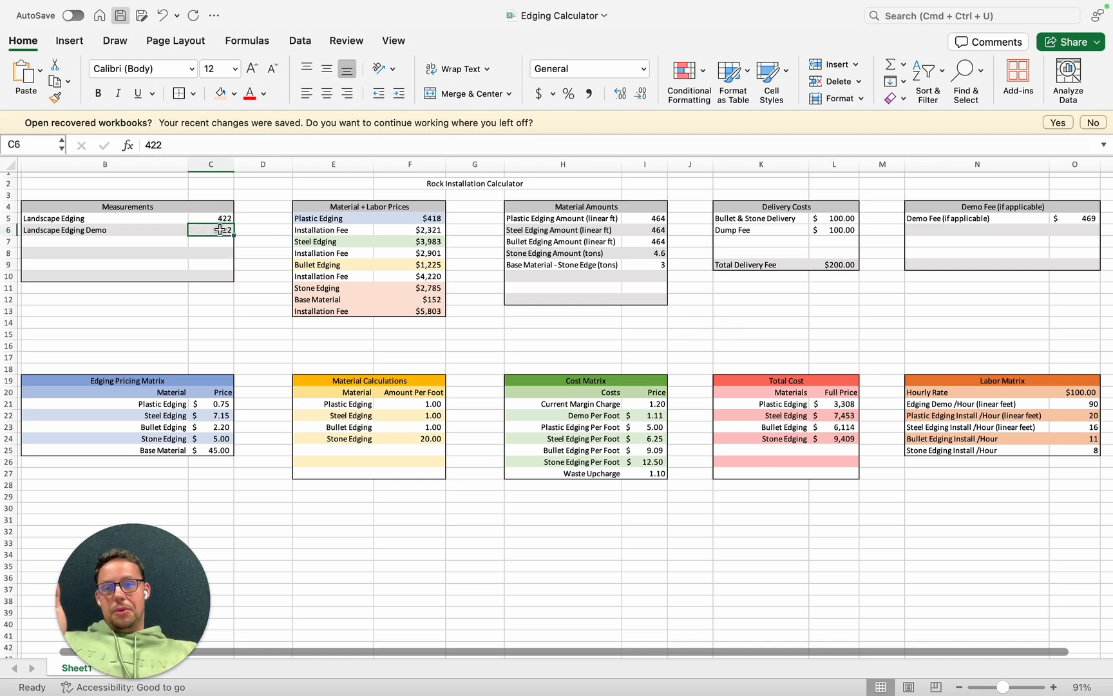
pyautogui.click(223, 404)
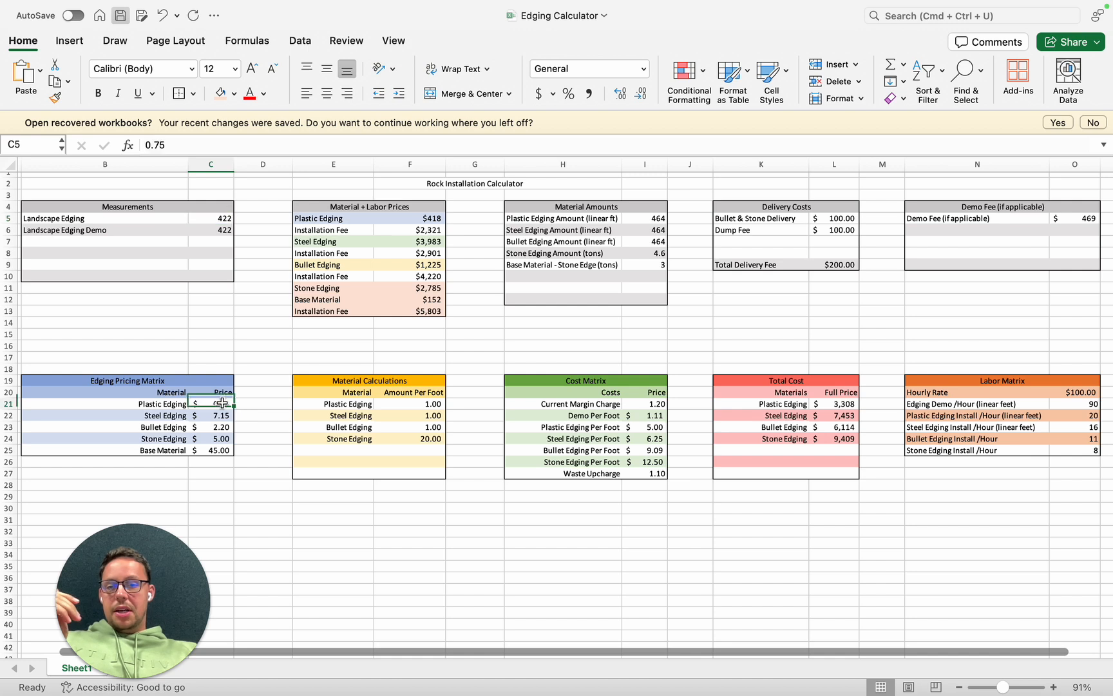
pyautogui.click(223, 449)
pyautogui.moveTo(222, 404); pyautogui.dragTo(222, 447)
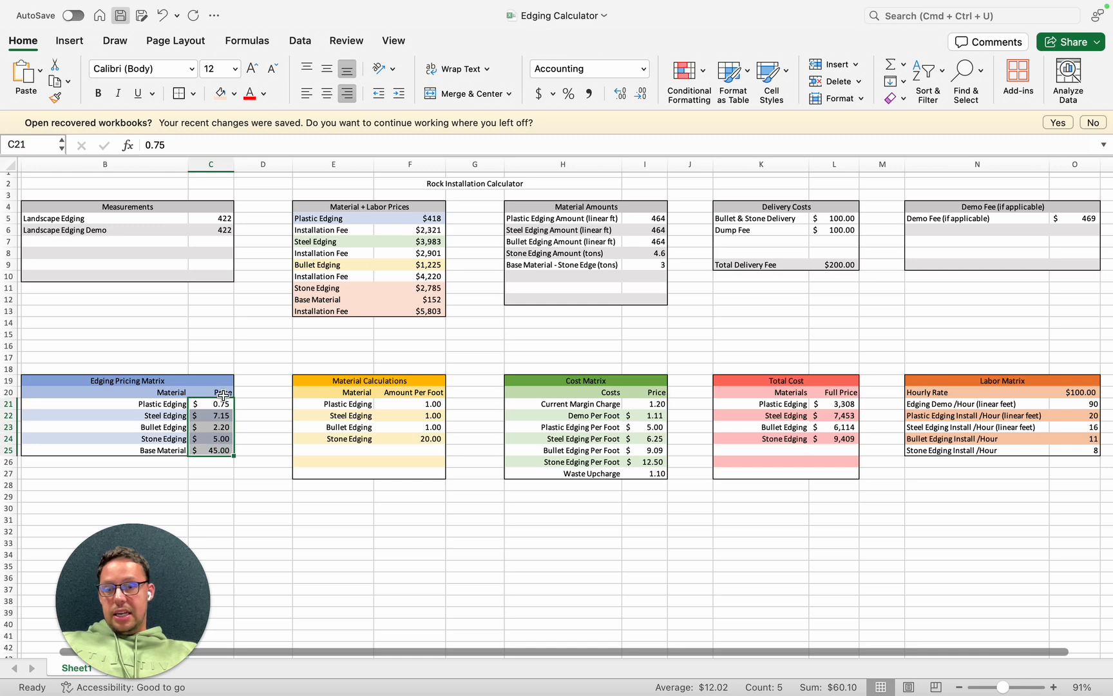
pyautogui.press('Return')
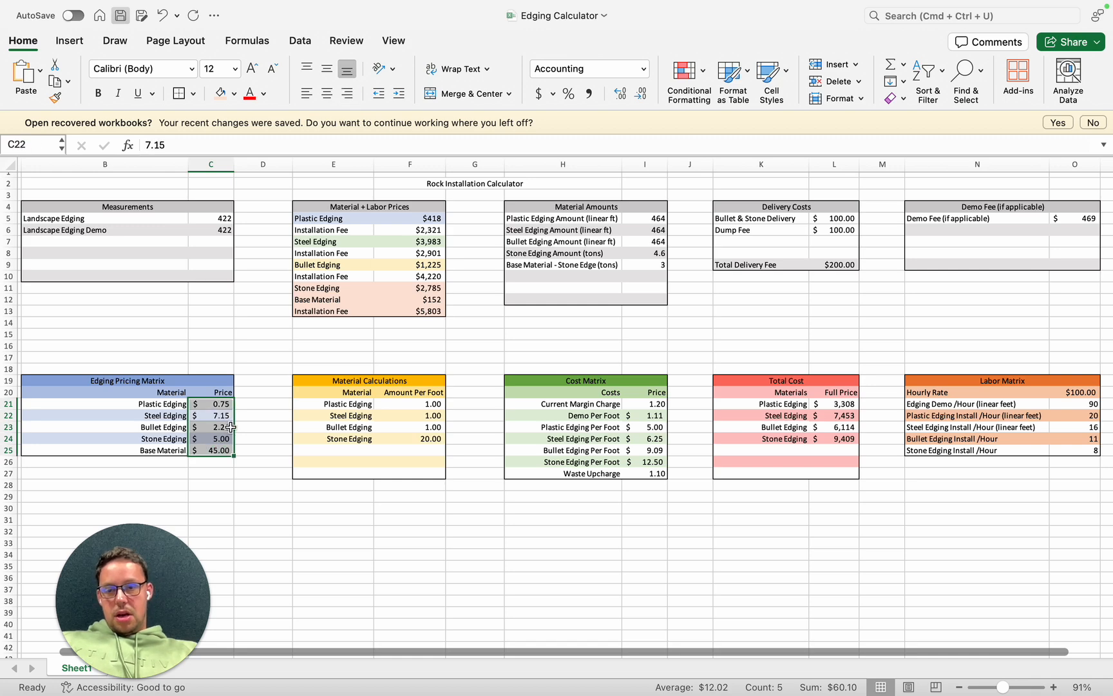
pyautogui.click(262, 428)
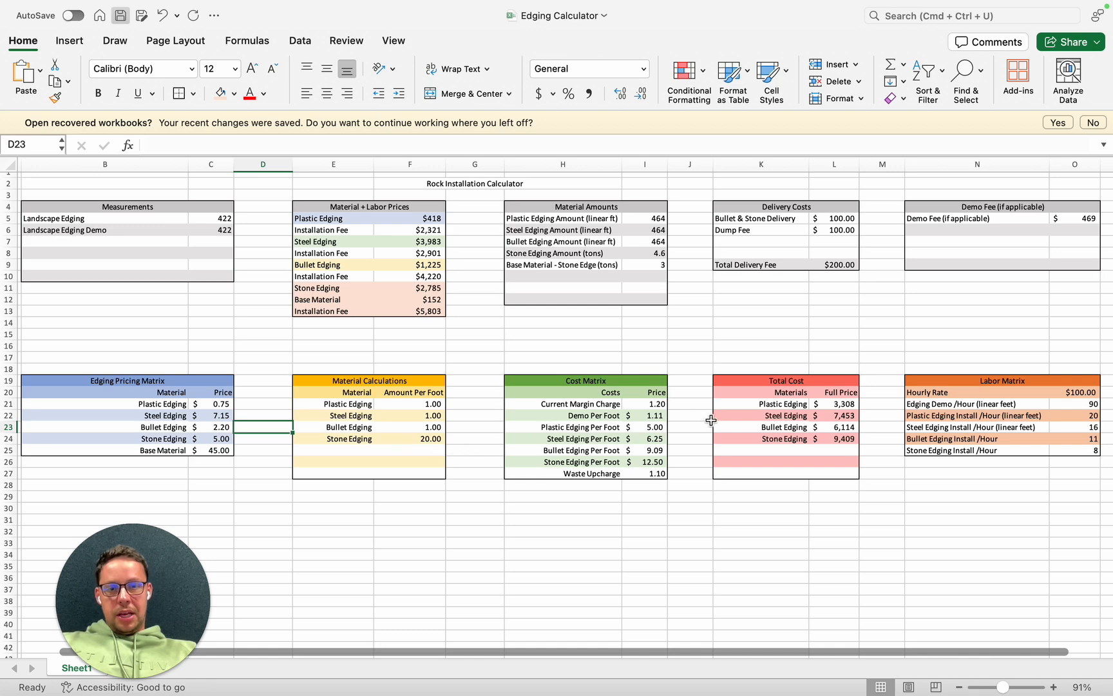
# - Check the margin charge and waste upcharge, along with the hourly rate, demo rate and install rates in the Labor Matrix
pyautogui.click(651, 408)
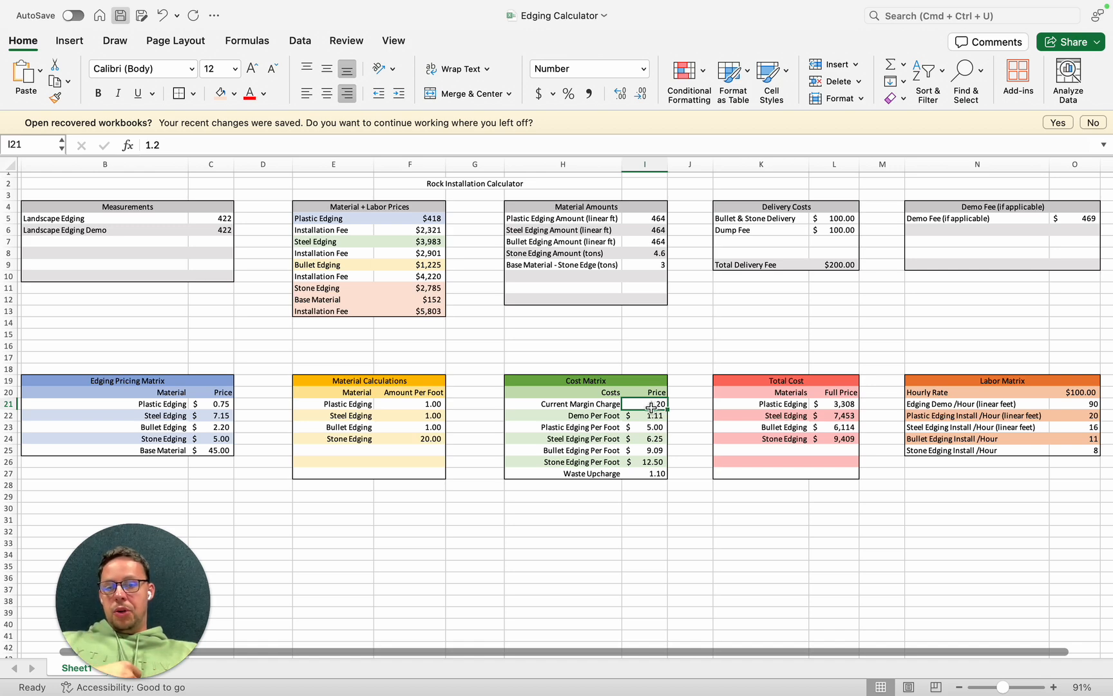
pyautogui.click(651, 471)
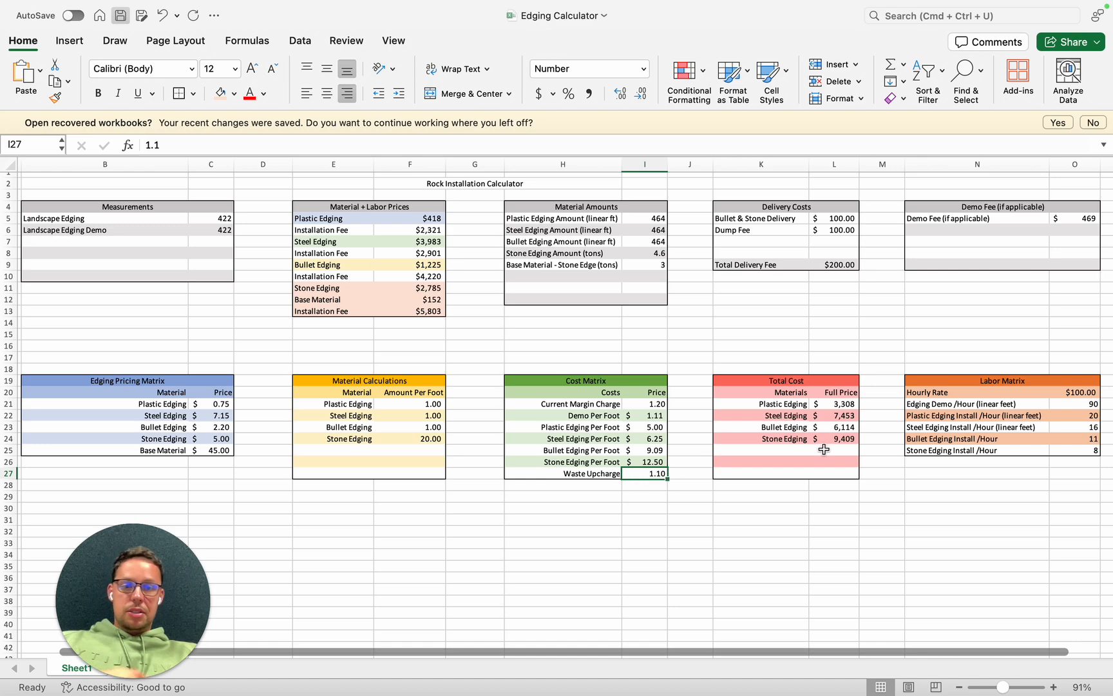
pyautogui.click(1069, 416)
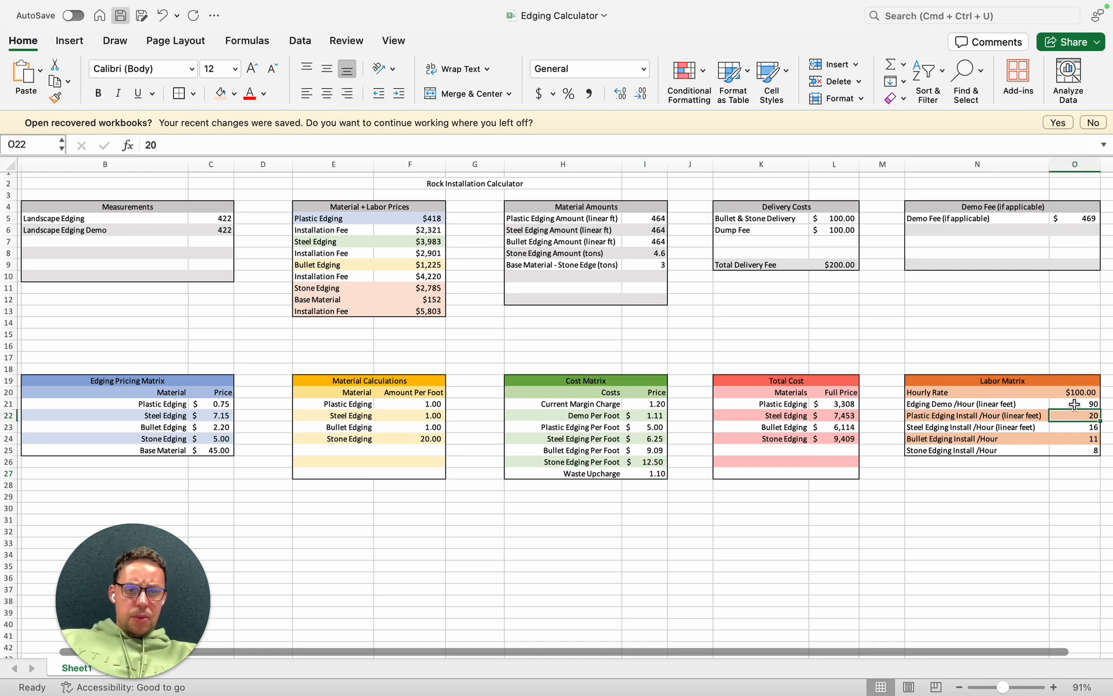
pyautogui.click(1074, 405)
pyautogui.click(1056, 393)
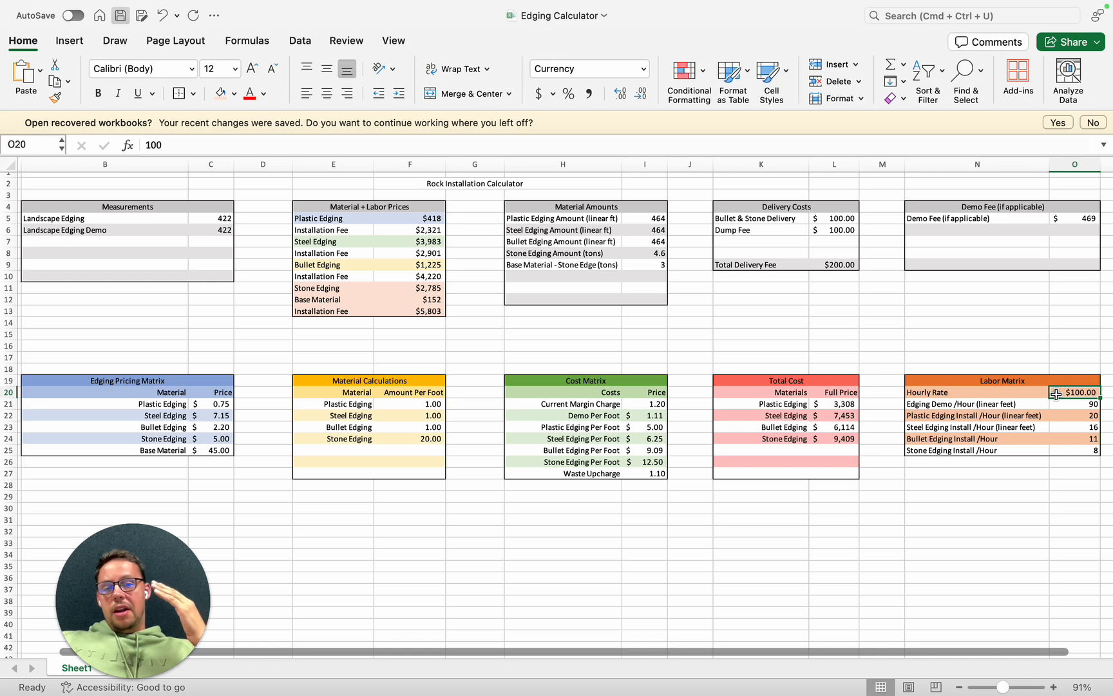
pyautogui.click(1085, 417)
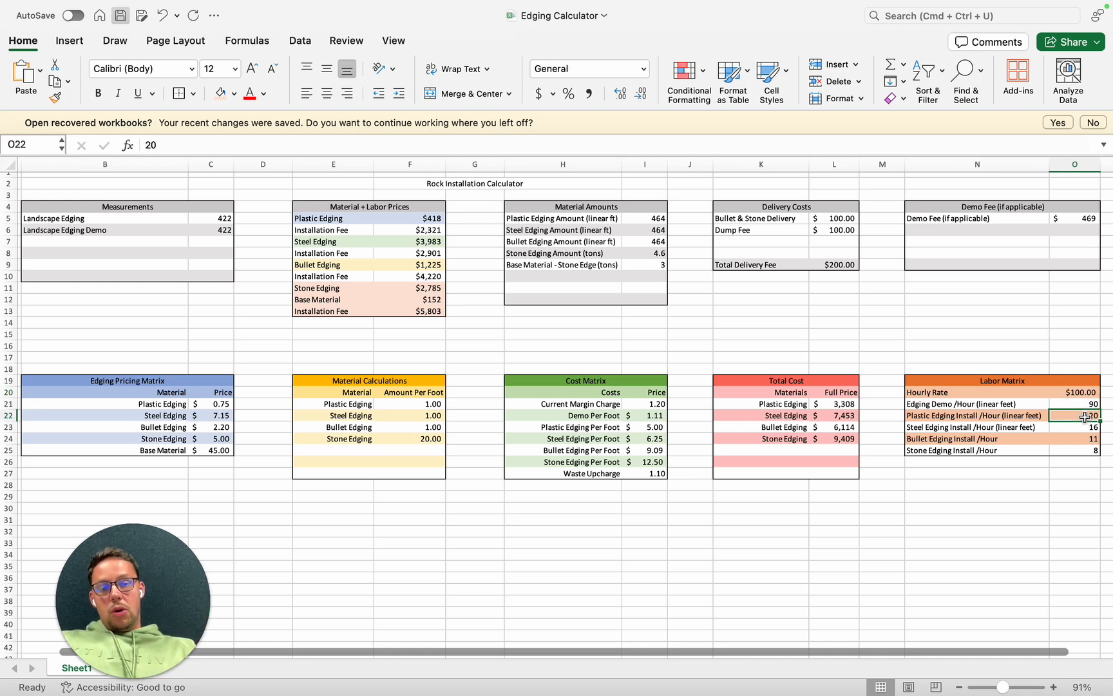
pyautogui.click(1084, 430)
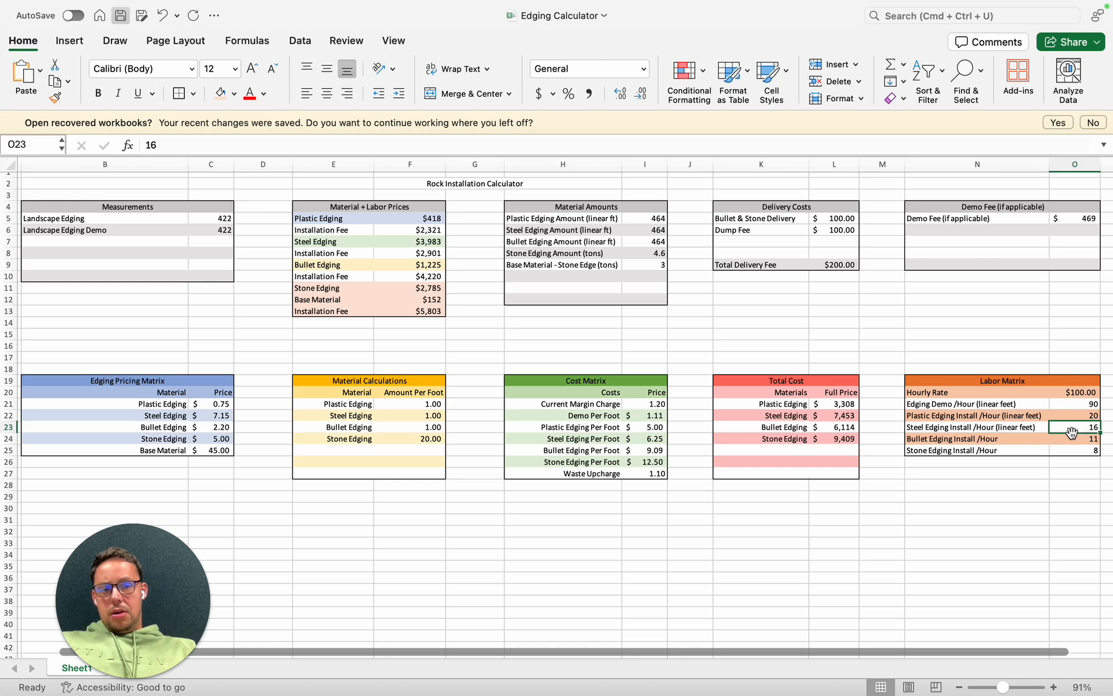
pyautogui.click(1069, 439)
pyautogui.click(1073, 446)
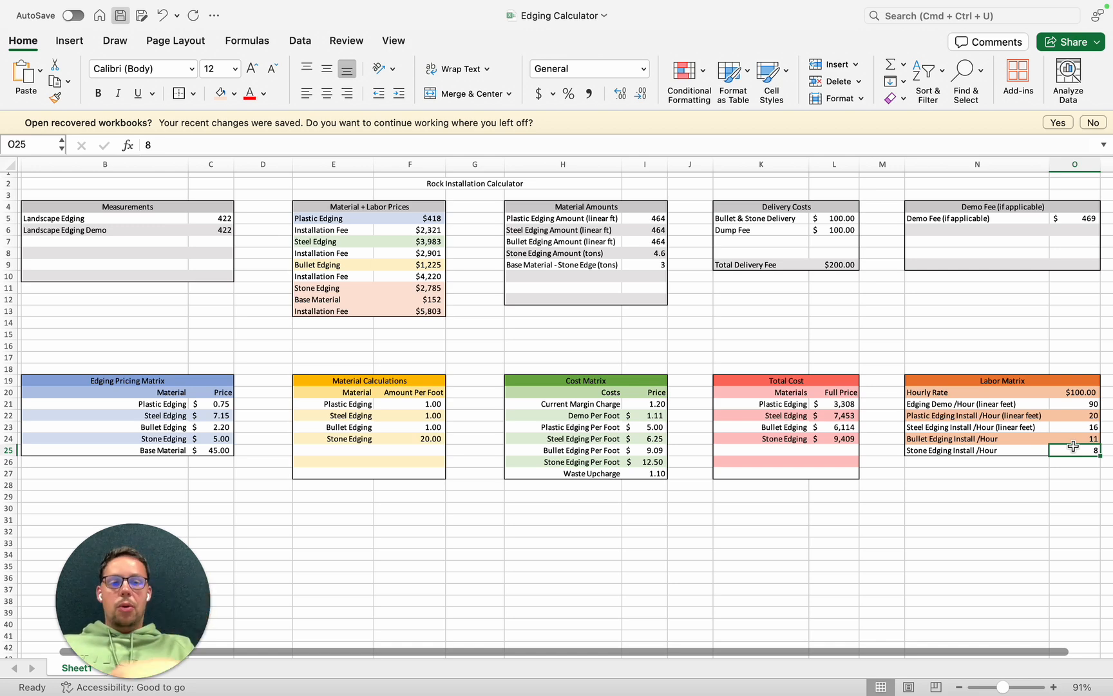
pyautogui.click(1080, 415)
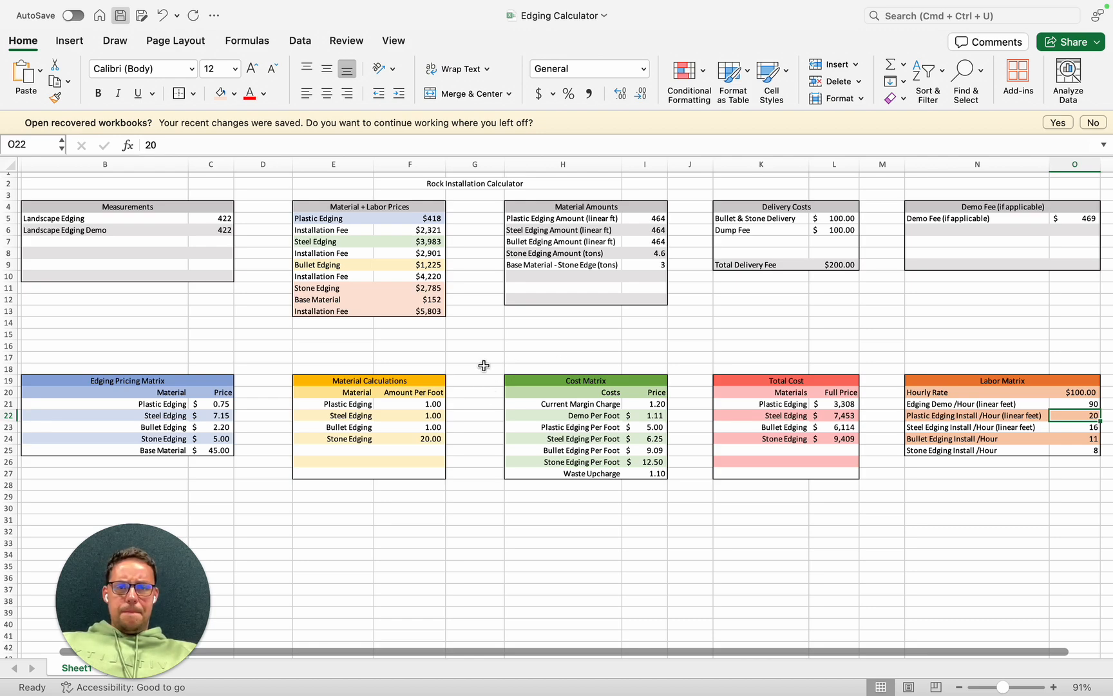
# - Switch to Google Earth to view the measured building perimeter path, and move on to the desktop
pyautogui.hotkey('ctrl', 'Left')
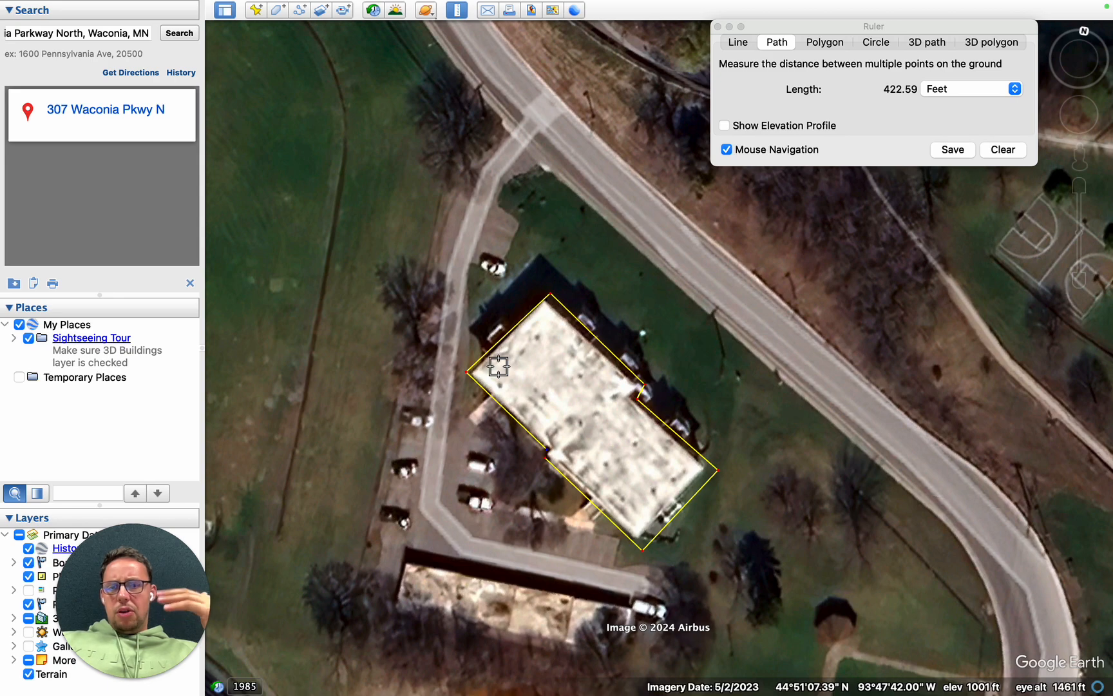
pyautogui.hotkey('ctrl', 'Left')
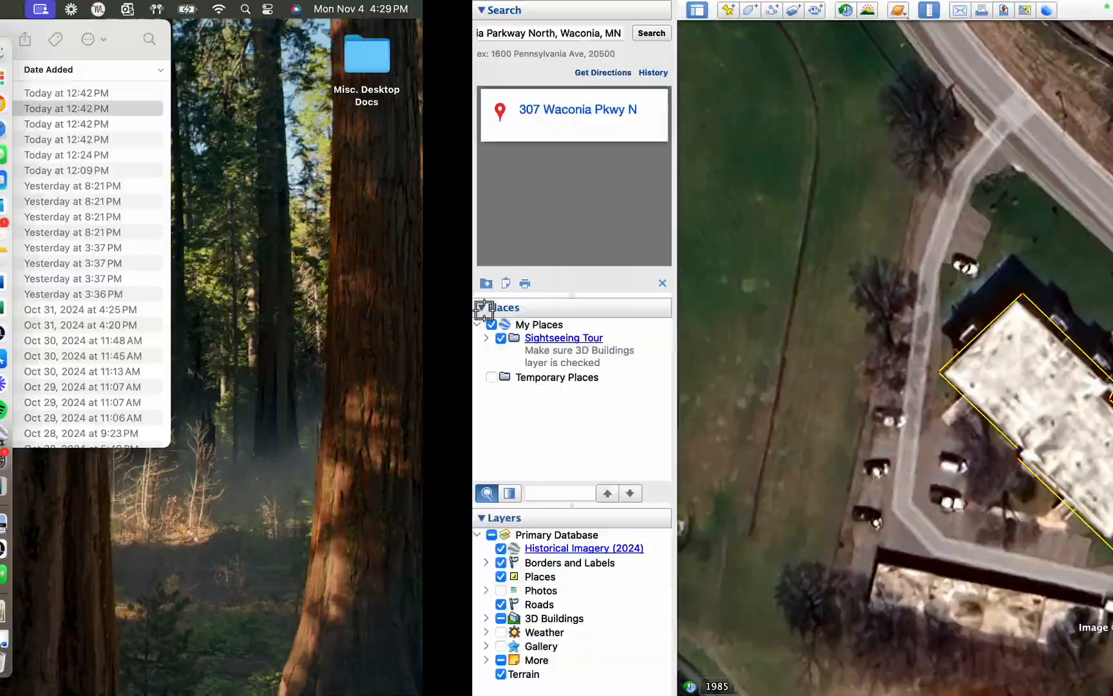